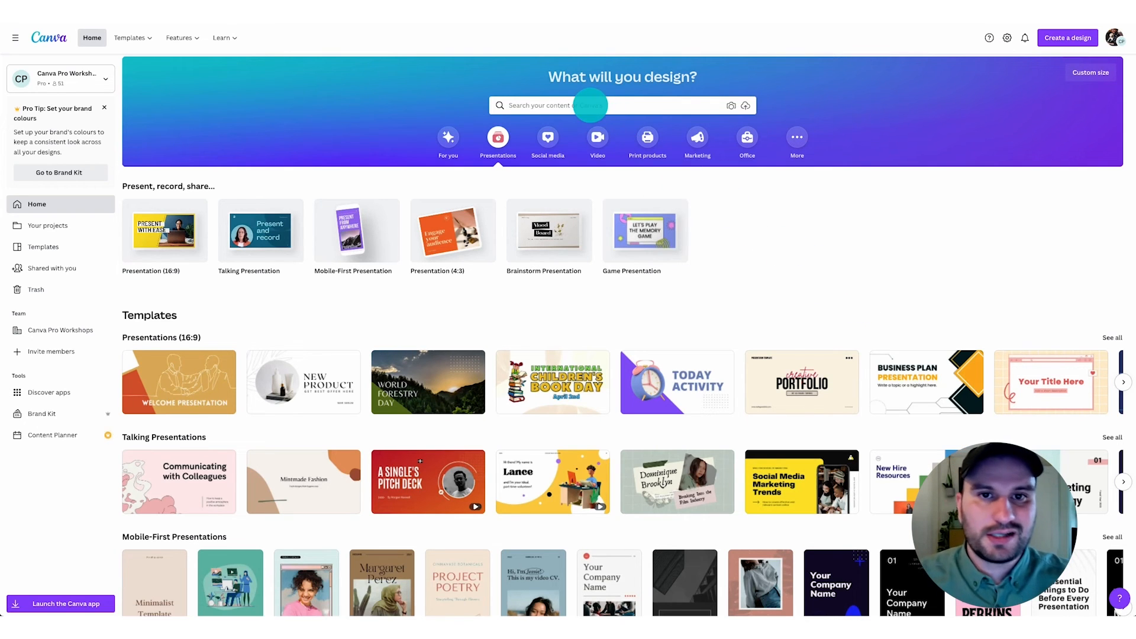
- Search the templates for "portfolio" and filter the results to the Website category
click(590, 105)
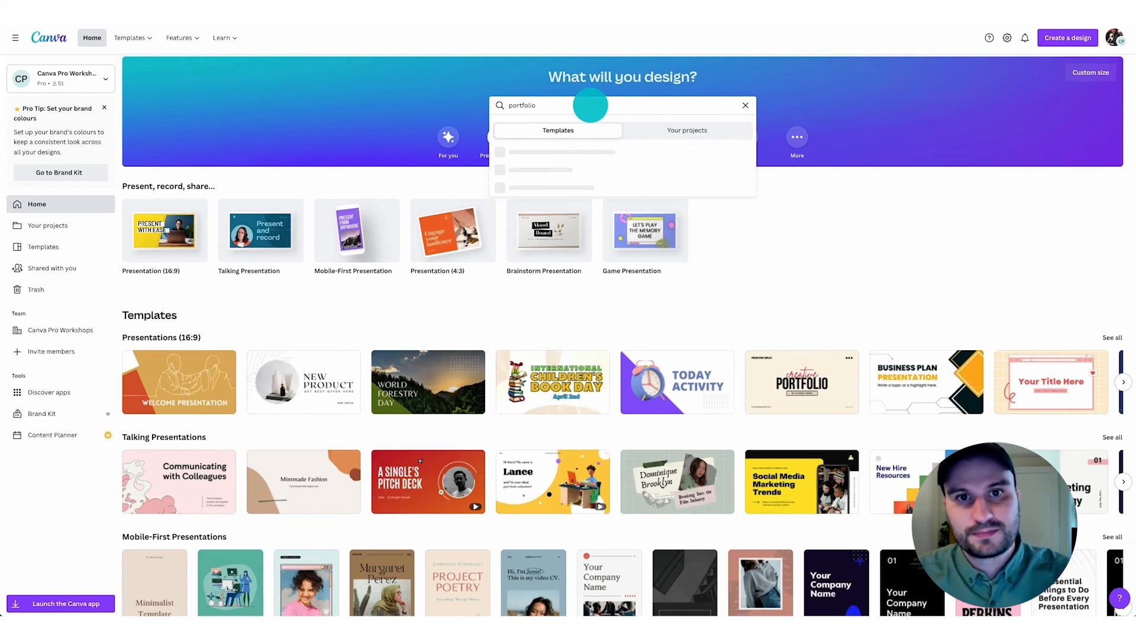
key(Return)
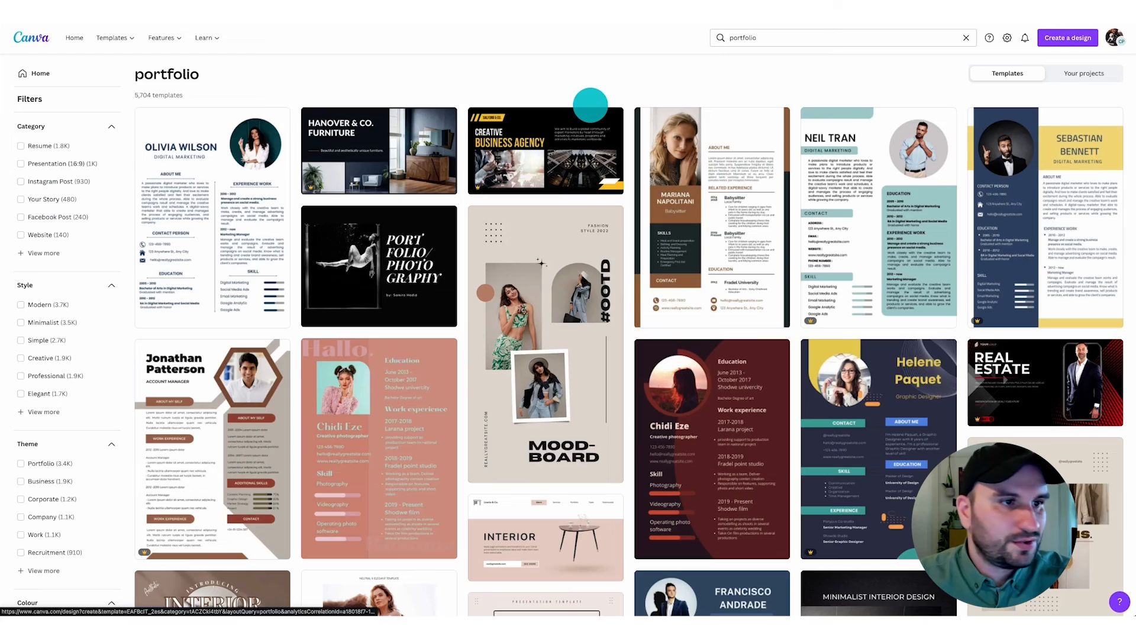
click(56, 235)
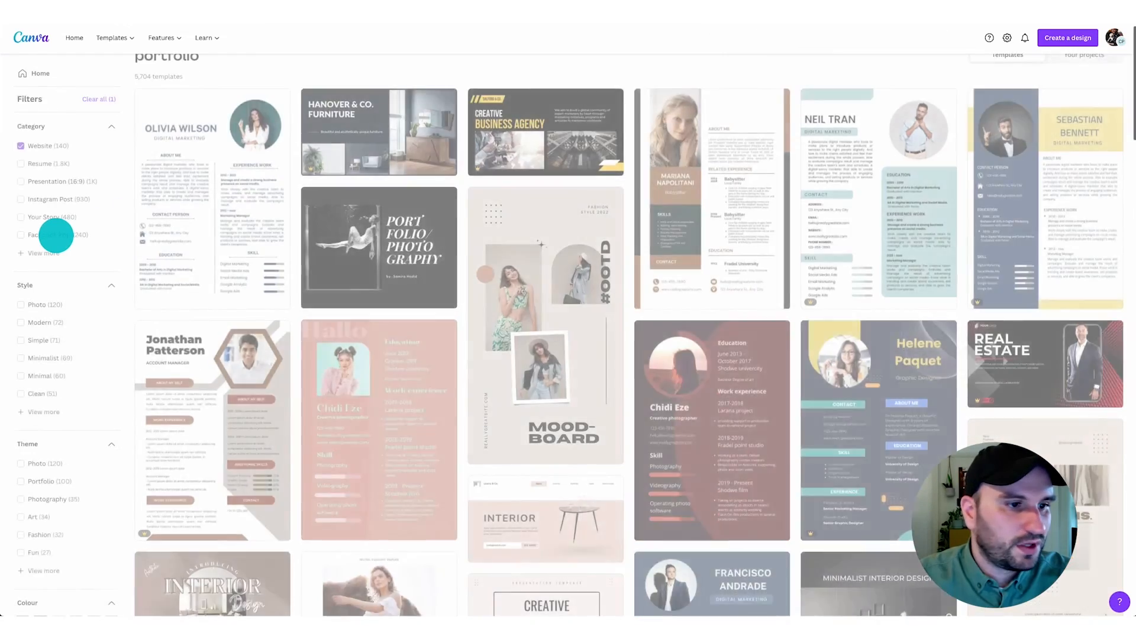
- Narrow the portfolio websites to the Minimalist and Modern styles and open the black-and-white "2025 Portfolio" architecture template for editing
scroll(51, 239, down, 1)
click(37, 294)
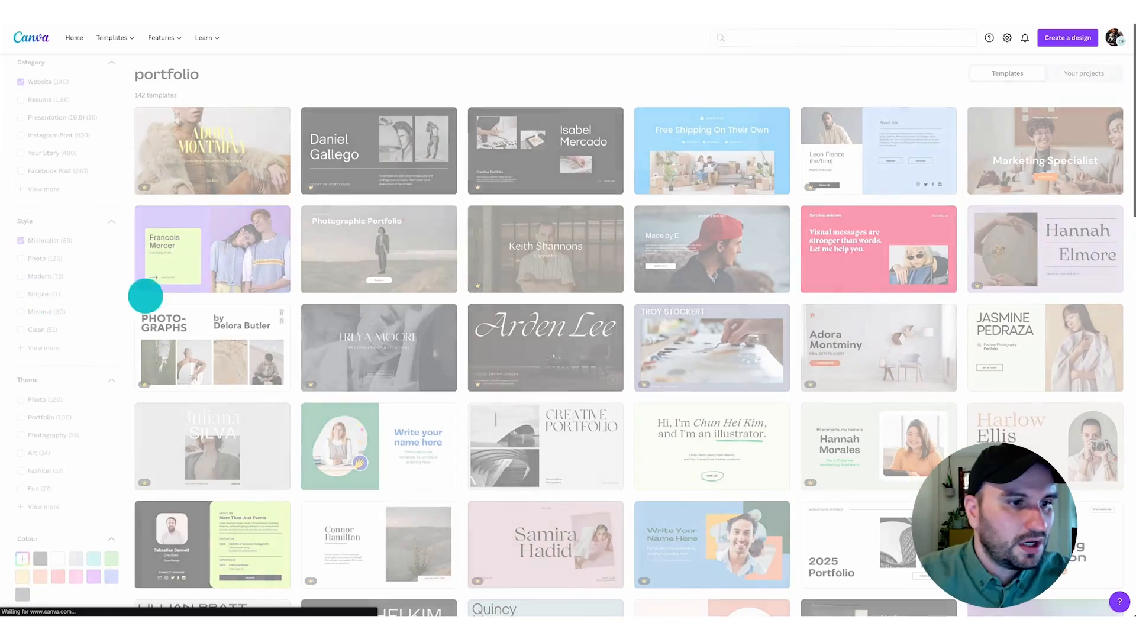
scroll(524, 500, down, 6)
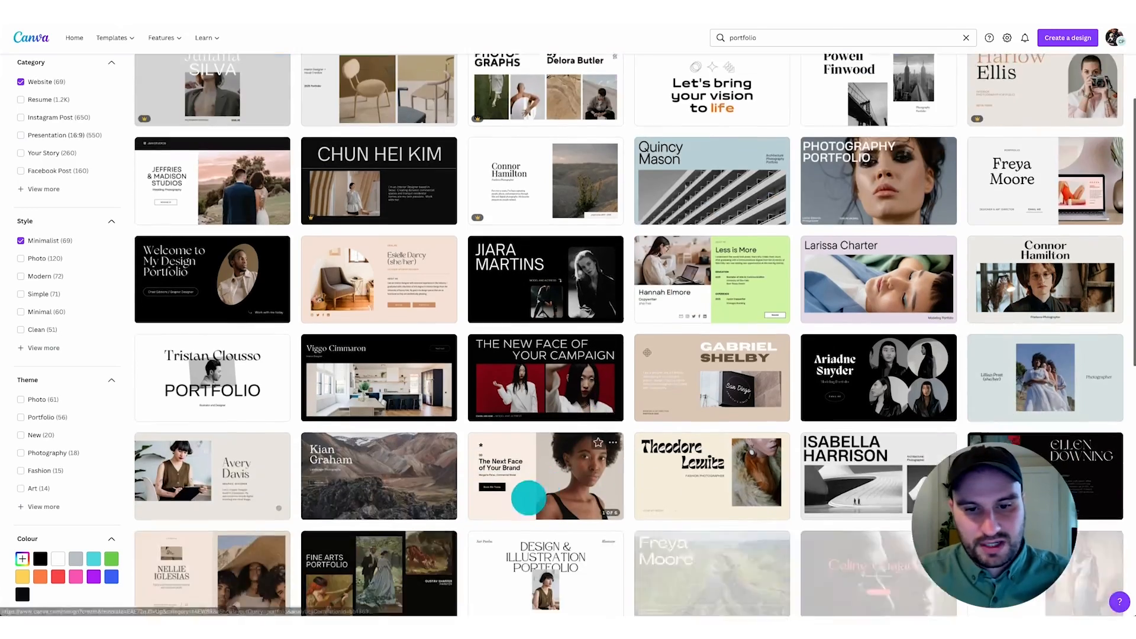
scroll(511, 513, up, 6)
scroll(511, 512, up, 1)
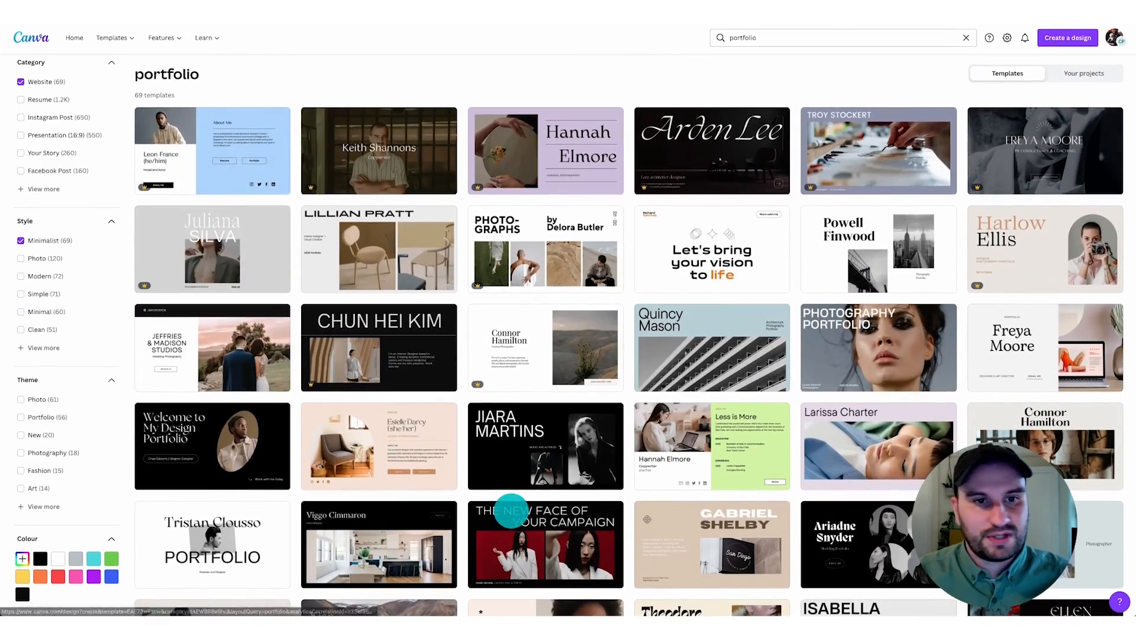
click(48, 276)
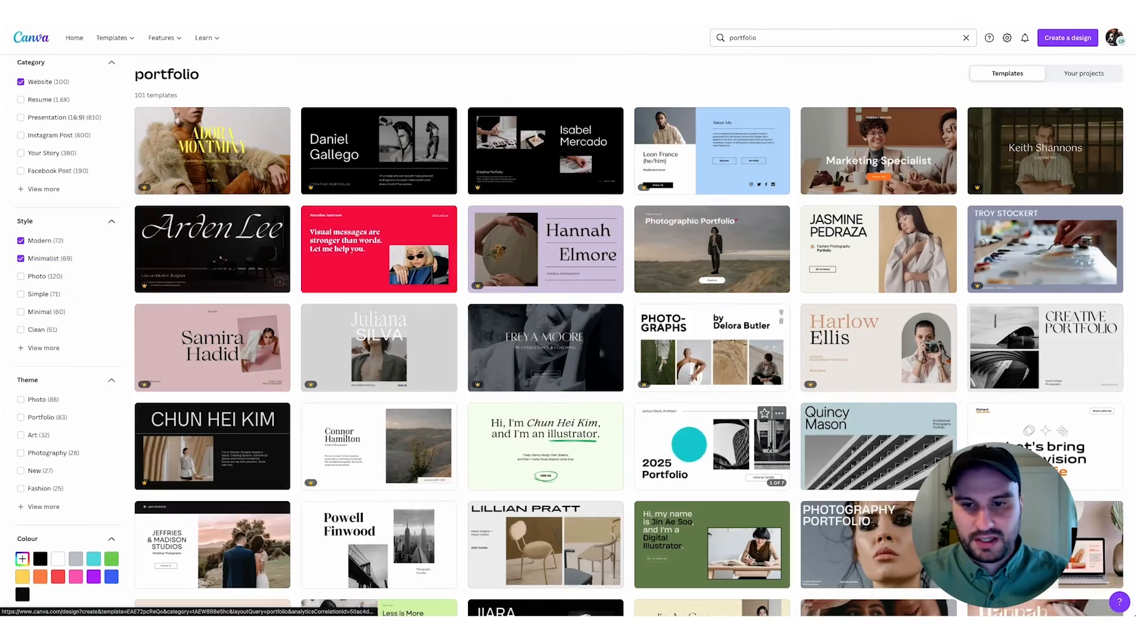
click(694, 445)
click(195, 330)
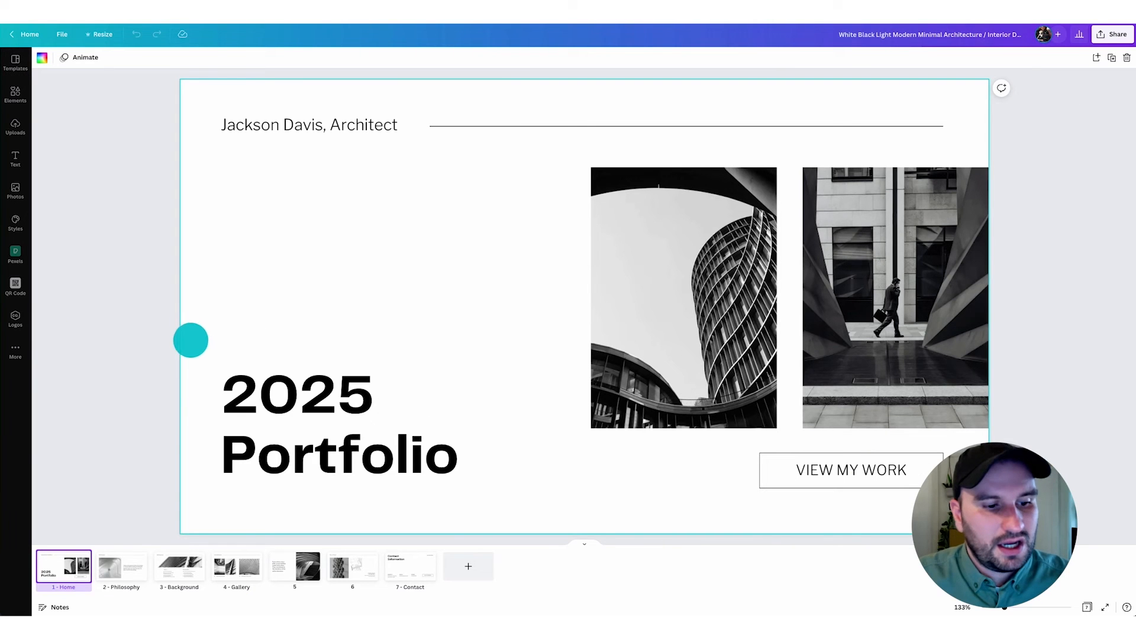
- Look through the template's pages, including Philosophy, Background, Gallery and Contact, to review their layouts
click(112, 573)
key(Right)
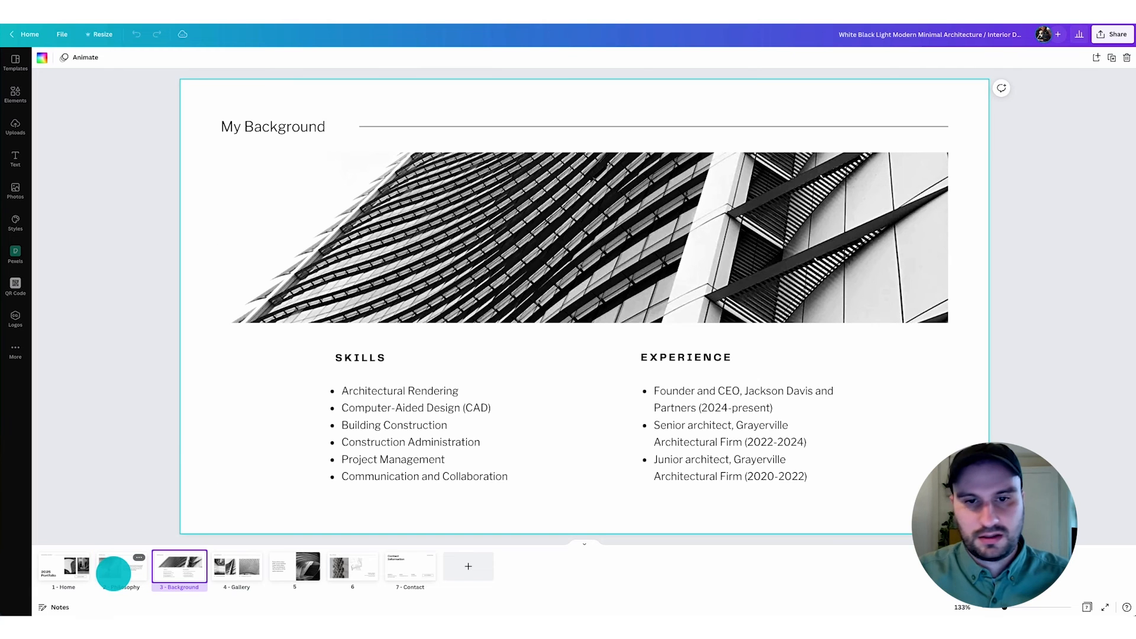
key(Right)
key(Right)
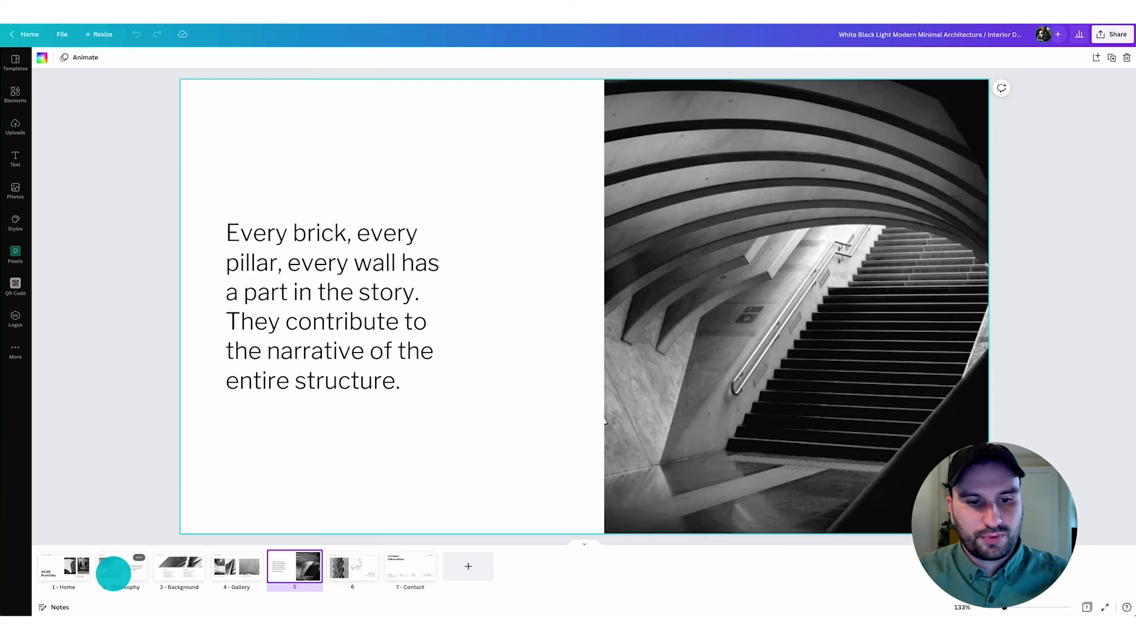
key(Right)
key(Right)
key(Left)
key(Left)
key(Left)
key(Left)
key(Left)
key(Left)
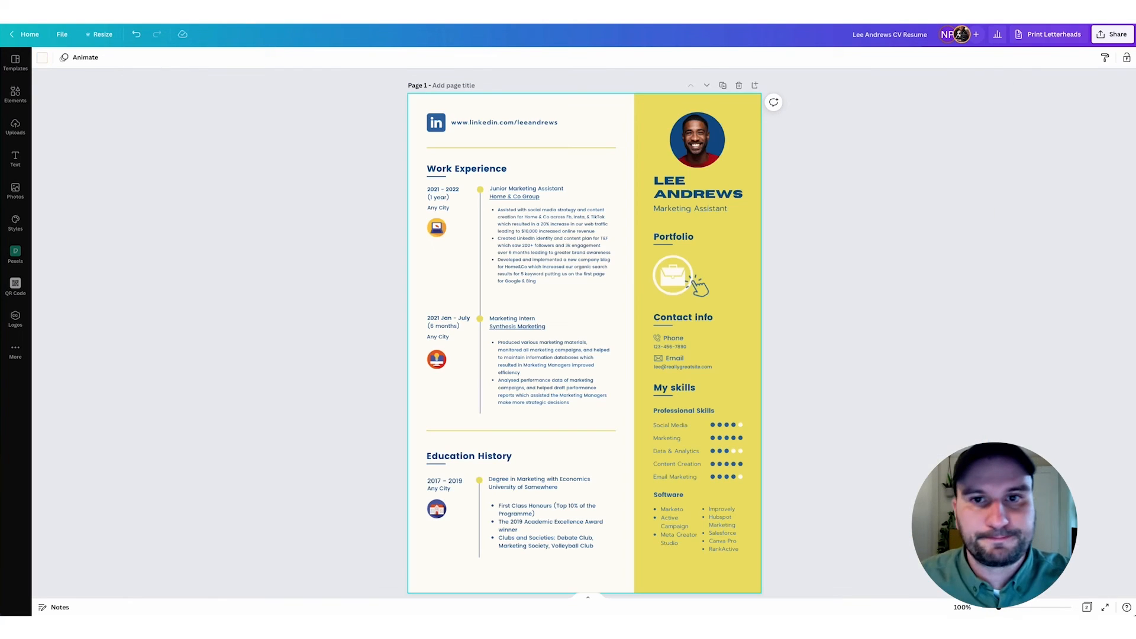
- Copy the yellow of the CV's side column from the résumé design and apply it to the portfolio's Home page background
click(638, 112)
click(41, 59)
click(51, 104)
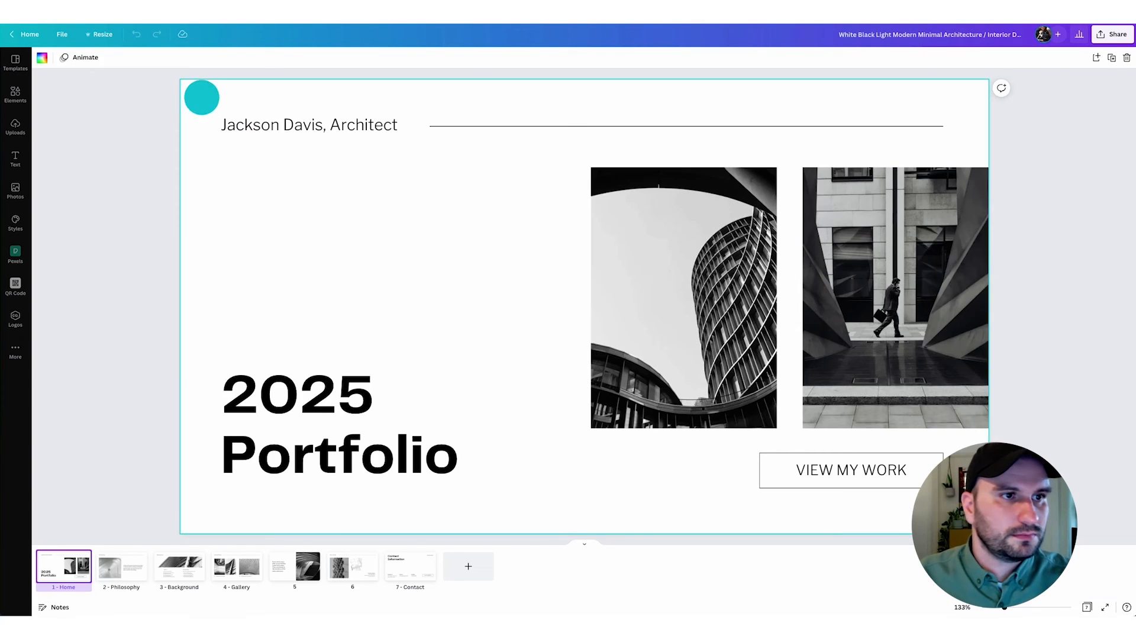
click(42, 57)
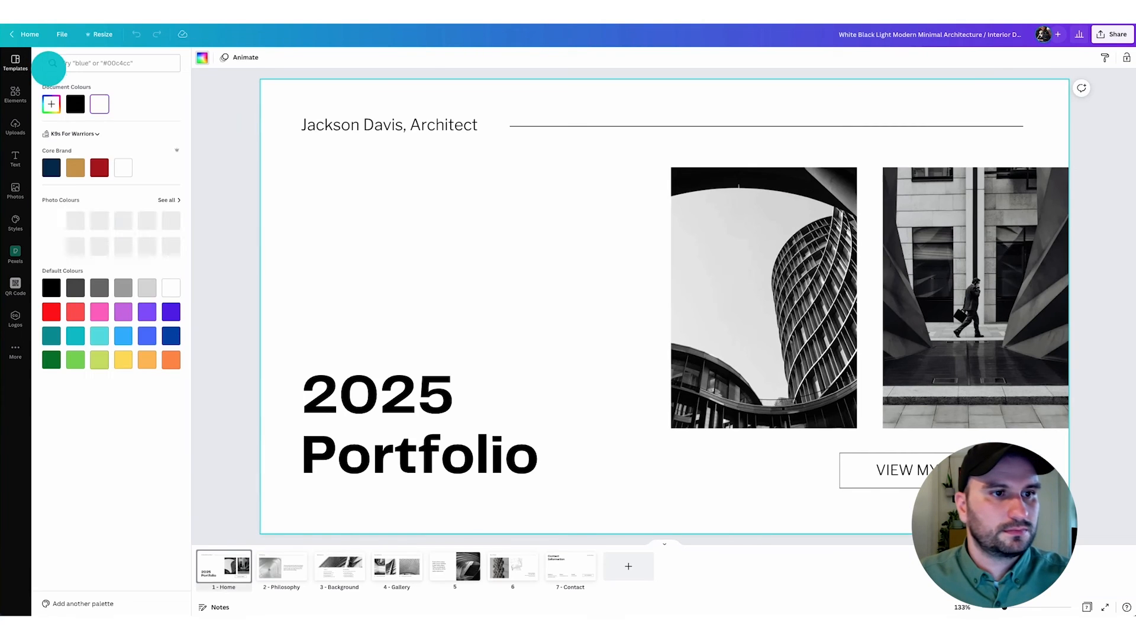
click(51, 104)
click(194, 221)
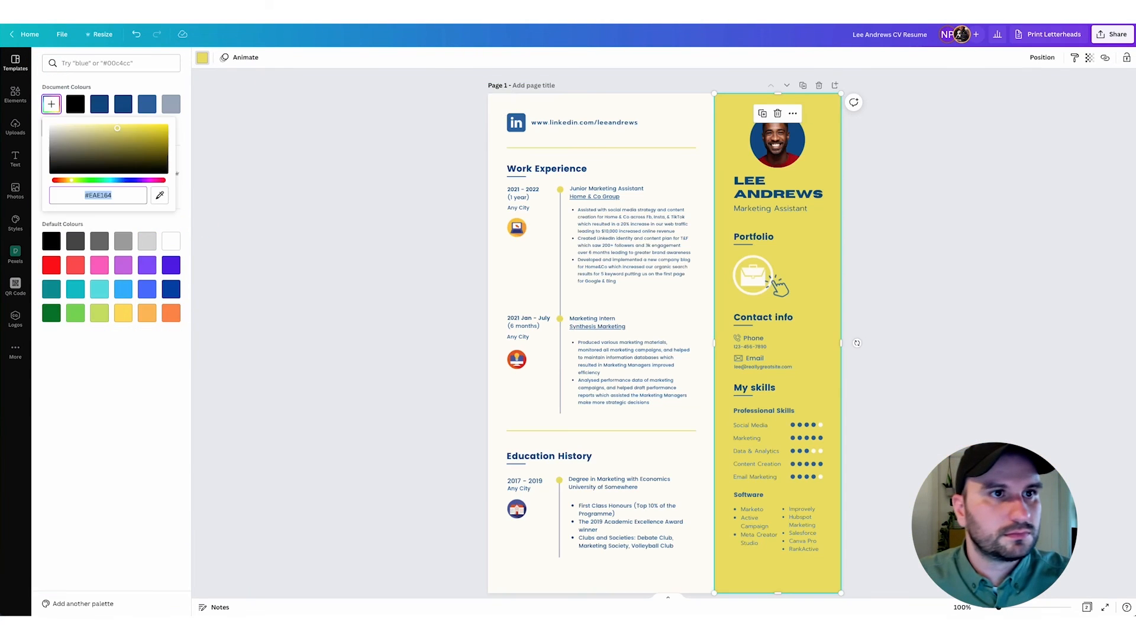
- Copy the CV page's cream background colour #FFFCF6, apply it to the portfolio's Philosophy page, and change the white backgrounds across all pages
click(496, 98)
click(42, 57)
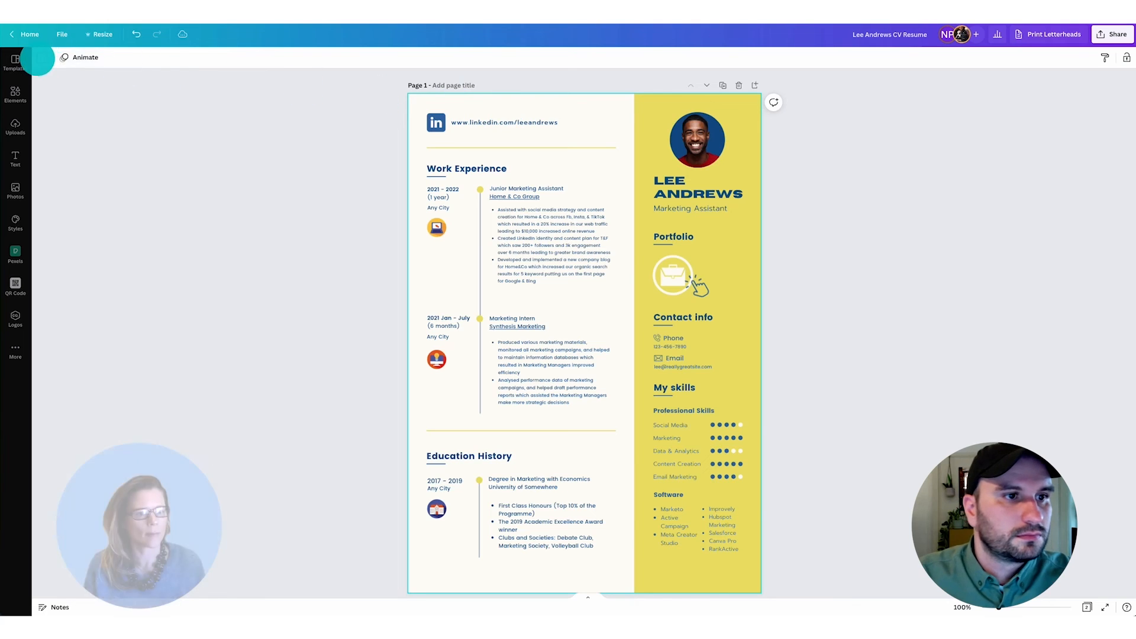
click(51, 104)
click(64, 196)
key(ctrl+c)
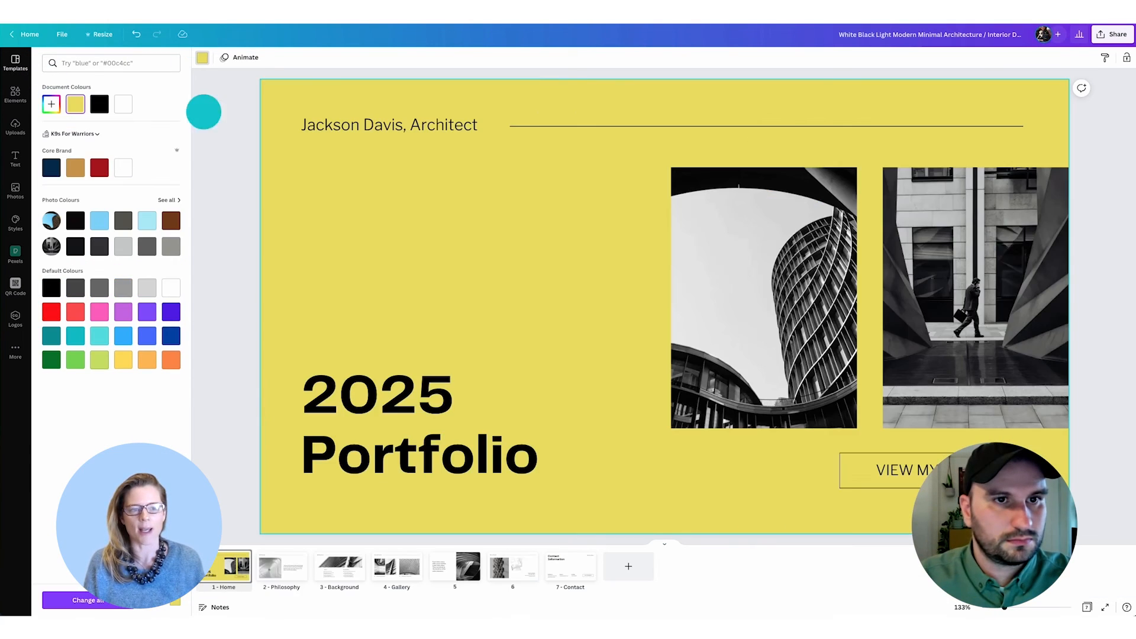
click(282, 566)
click(52, 104)
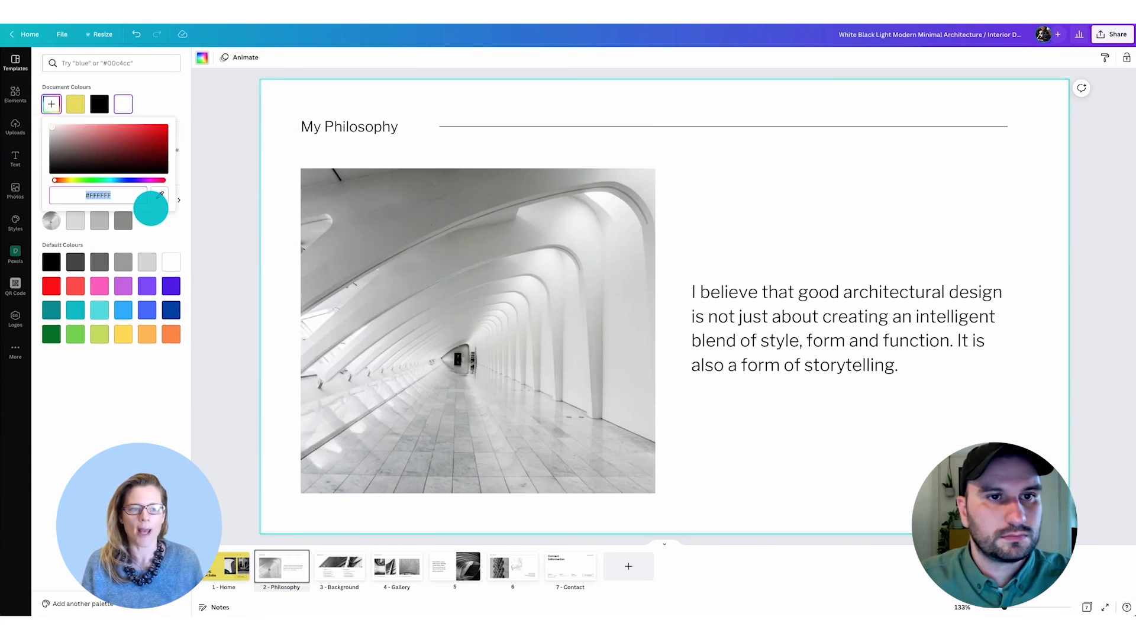
key(ctrl+v)
click(95, 603)
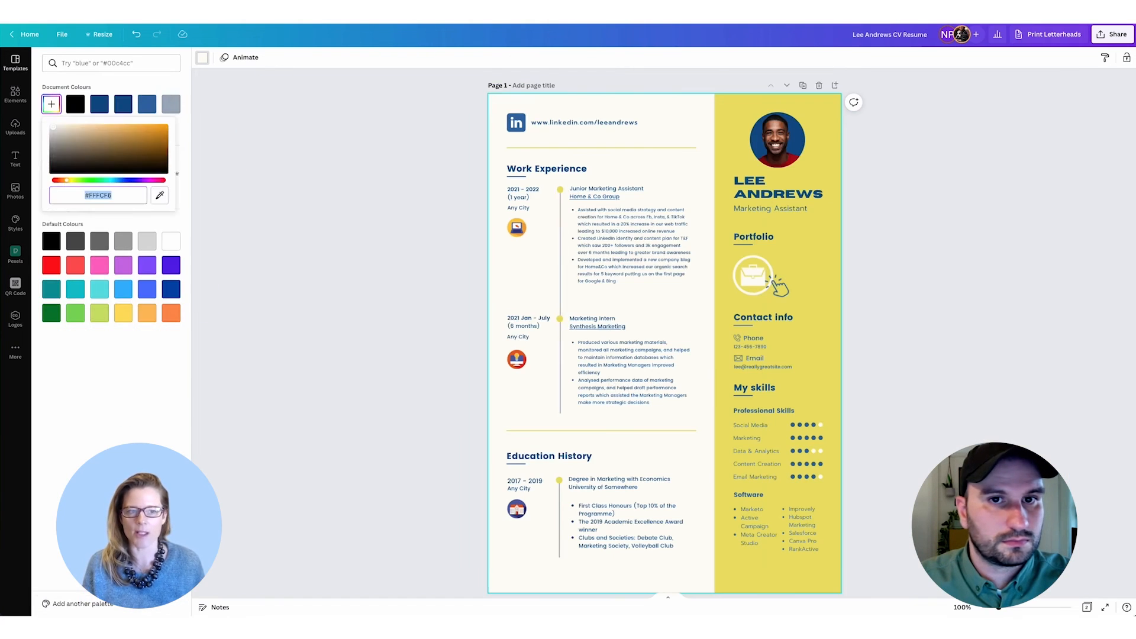
- Replace the "2025 Portfolio" title on the Home page with the CV's name heading, enlarged to about size 53 and aligned with the header text
click(765, 193)
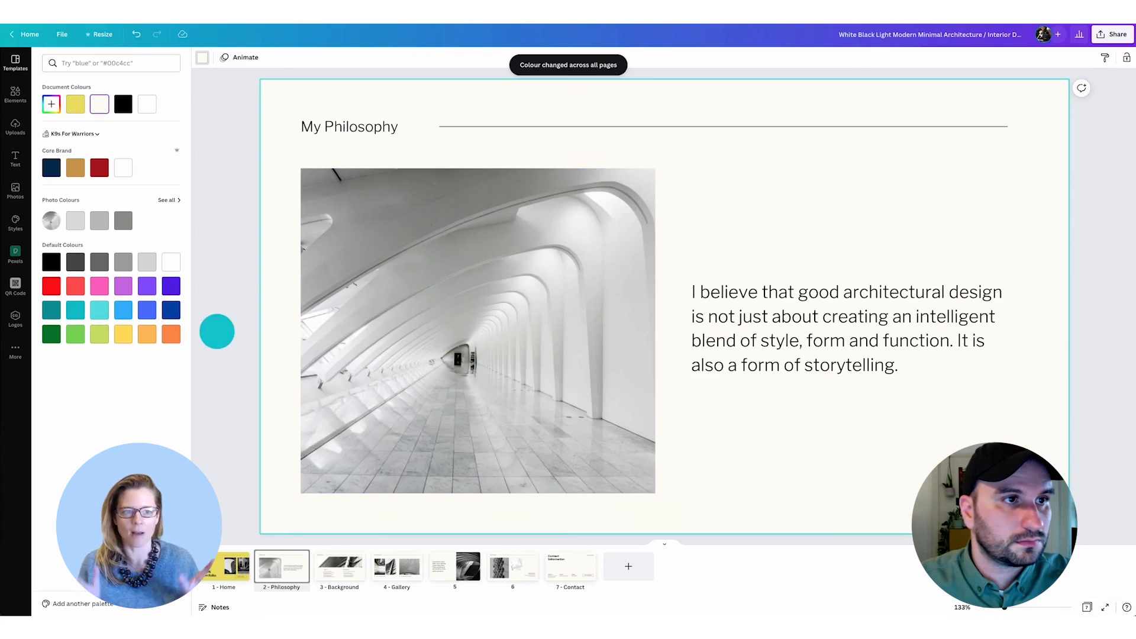
click(330, 448)
key(Delete)
drag(515, 222, 228, 229)
drag(343, 231, 549, 348)
drag(322, 270, 323, 321)
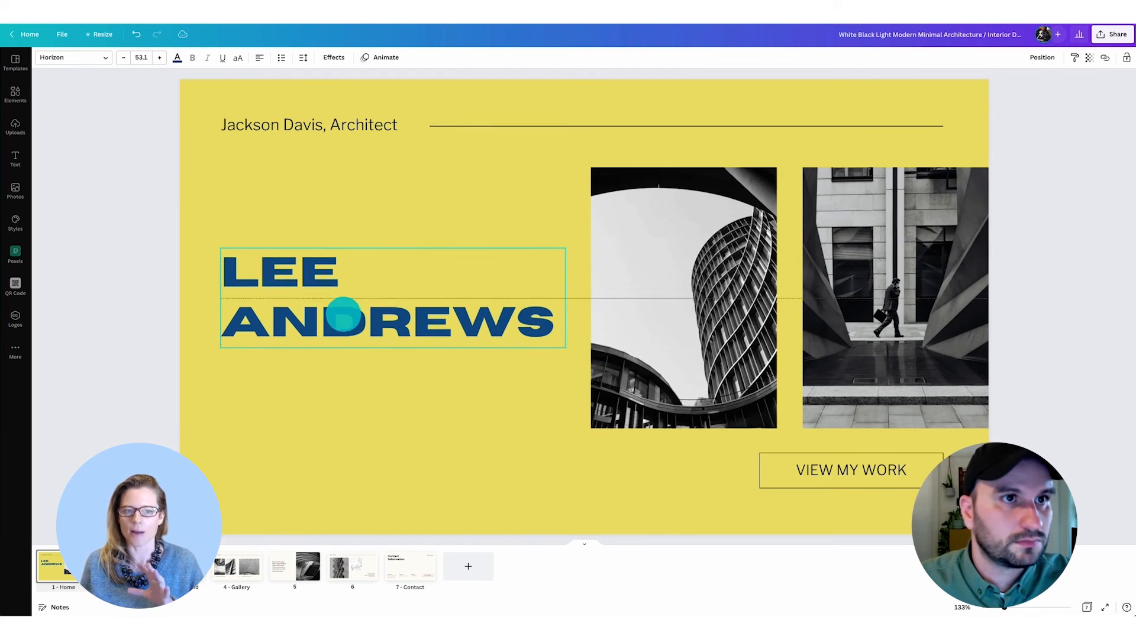
- Delete both architecture photos from the Home page
click(651, 296)
shift+click(858, 322)
key(Delete)
- Select the Home page's header text, line and VIEW MY WORK button, and recolour the line and button border in the name heading's blue
drag(239, 182, 652, 107)
drag(741, 502, 908, 392)
click(43, 56)
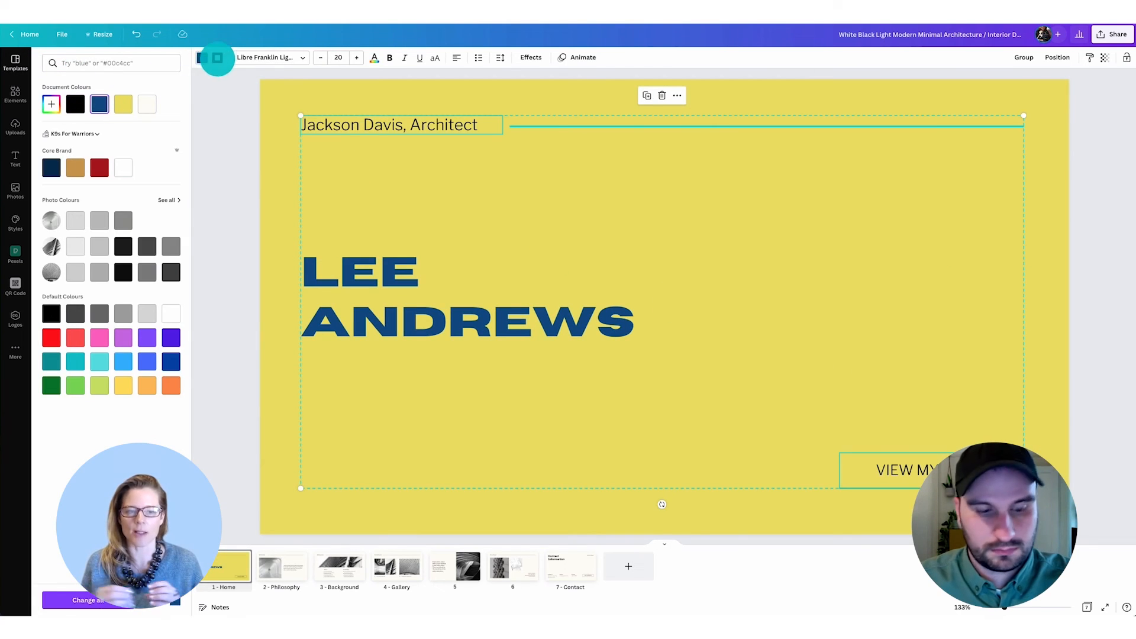
click(98, 103)
click(1072, 405)
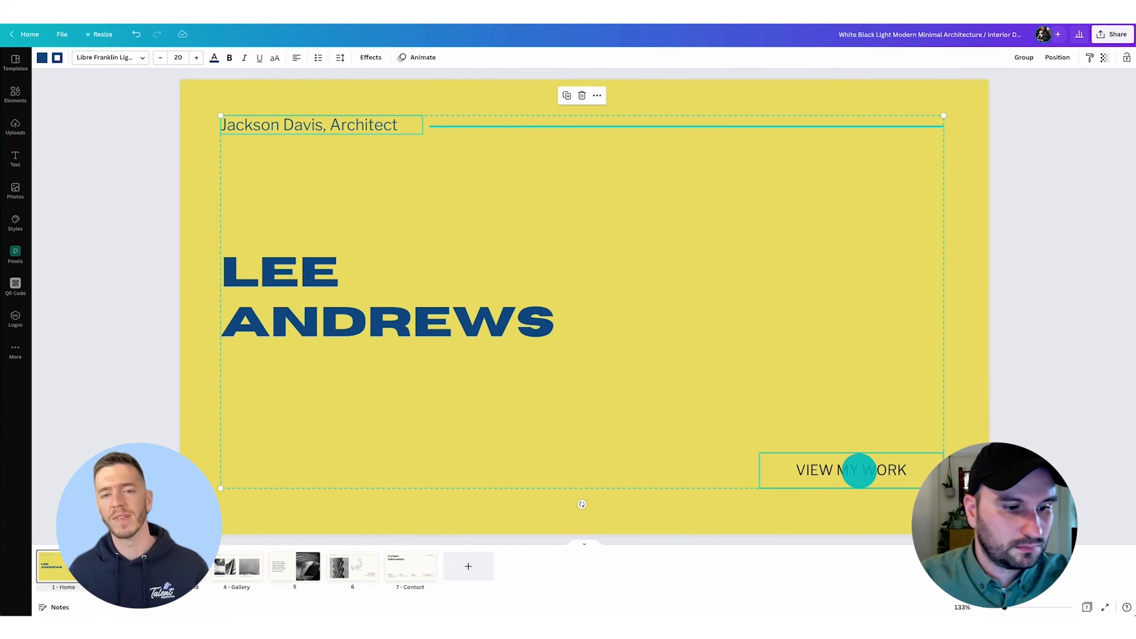
- Set the Home page's header text and the VIEW MY WORK label to the same blue
click(1053, 440)
double_click(858, 473)
click(178, 61)
click(105, 105)
click(1066, 347)
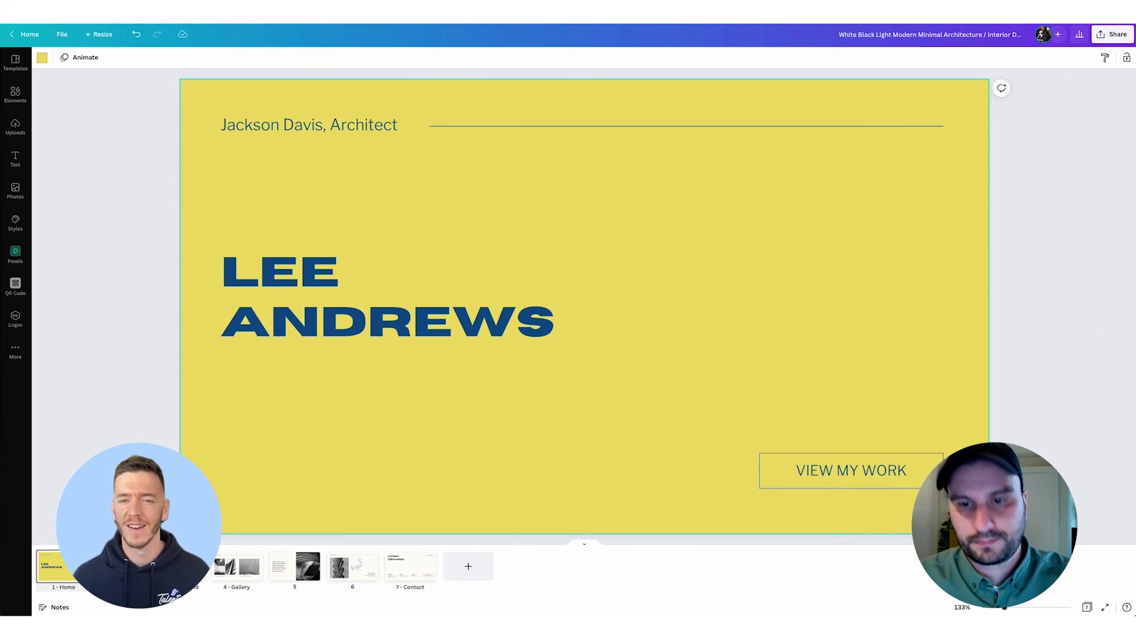
- Paste the portrait from the CV onto the Home page and detach the image from its circular frame
click(1127, 308)
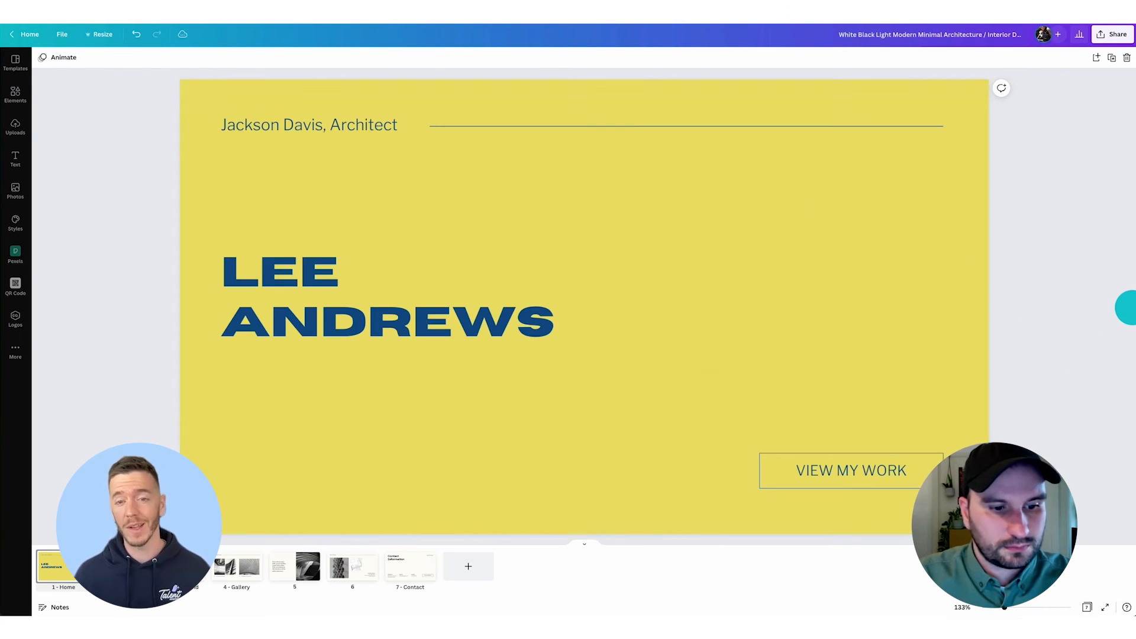
click(1132, 307)
key(super+v)
drag(554, 155, 740, 277)
right_click(739, 277)
click(775, 418)
click(988, 374)
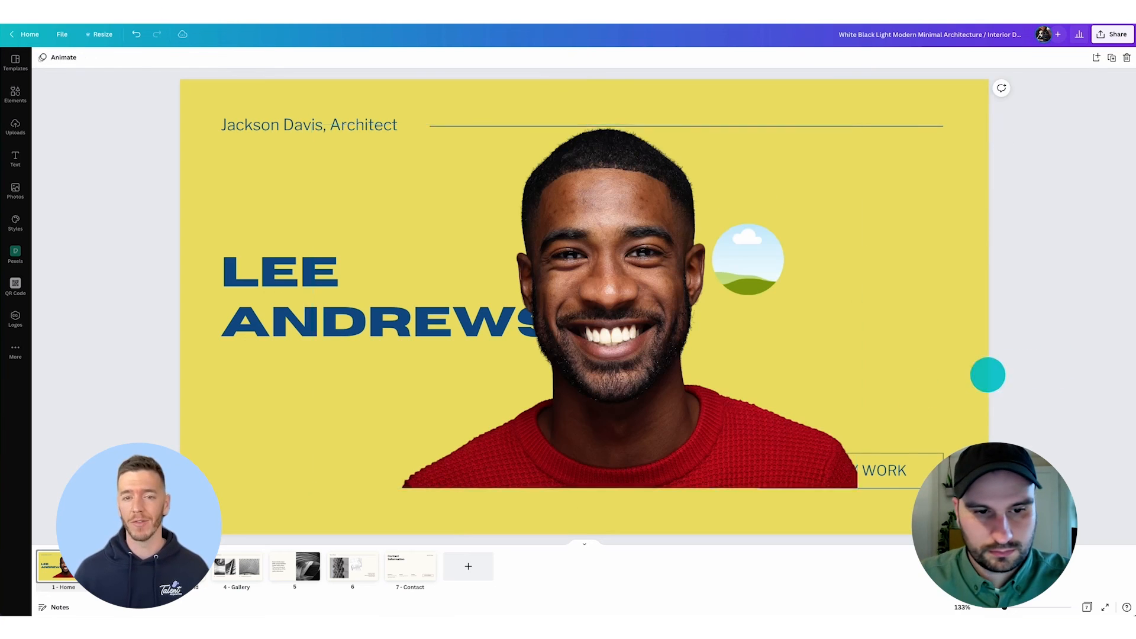
- Delete the empty circular frame, then shrink the detached portrait and place it over the name heading
drag(560, 318, 398, 301)
click(754, 255)
key(Delete)
drag(541, 343, 672, 349)
drag(283, 119, 507, 269)
drag(720, 363, 403, 291)
click(1045, 278)
- Add a rectangle to the Home page and size it to reach the page's right edge, between the header line and the button
key(r)
drag(537, 311, 634, 243)
drag(752, 306, 988, 419)
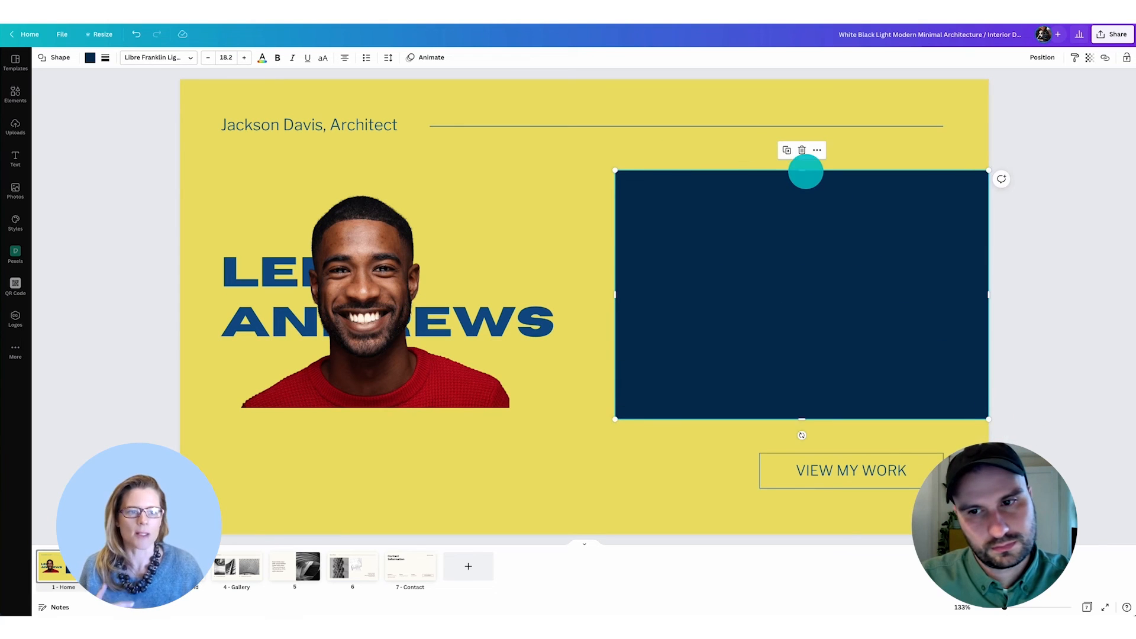
drag(806, 172, 806, 166)
- Fill the rectangle with the name heading's blue and extend its left edge slightly towards the heading
click(90, 61)
click(142, 101)
click(1103, 281)
click(654, 308)
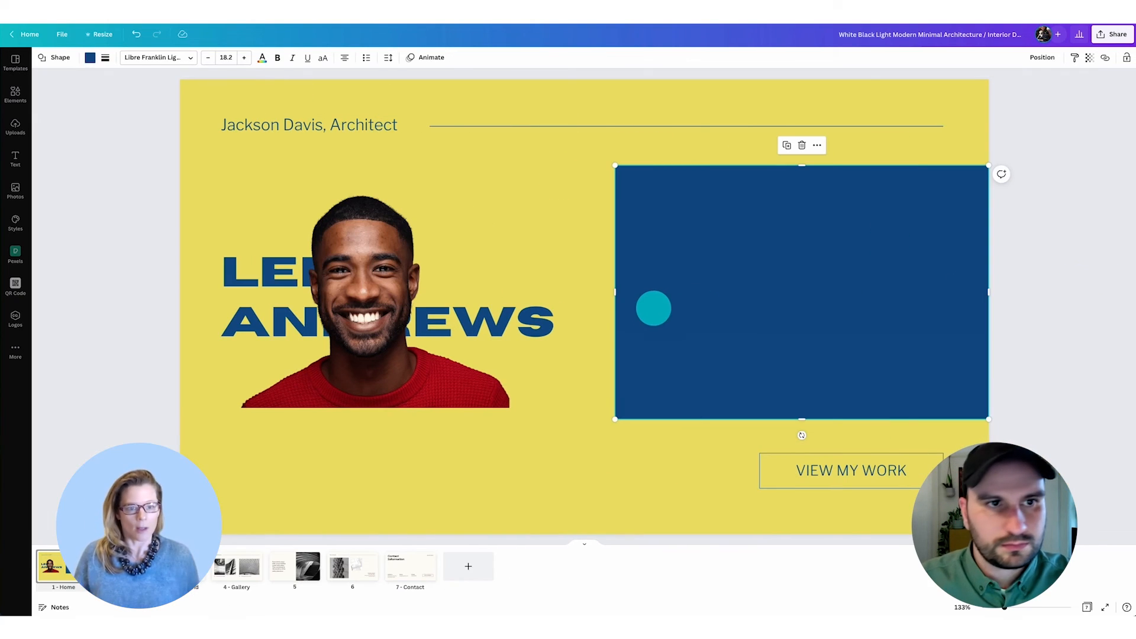
drag(616, 292, 591, 295)
- Move the portrait onto the blue rectangle, bring it in front, and enlarge it slightly with its base on the rectangle's bottom edge
drag(398, 367, 828, 382)
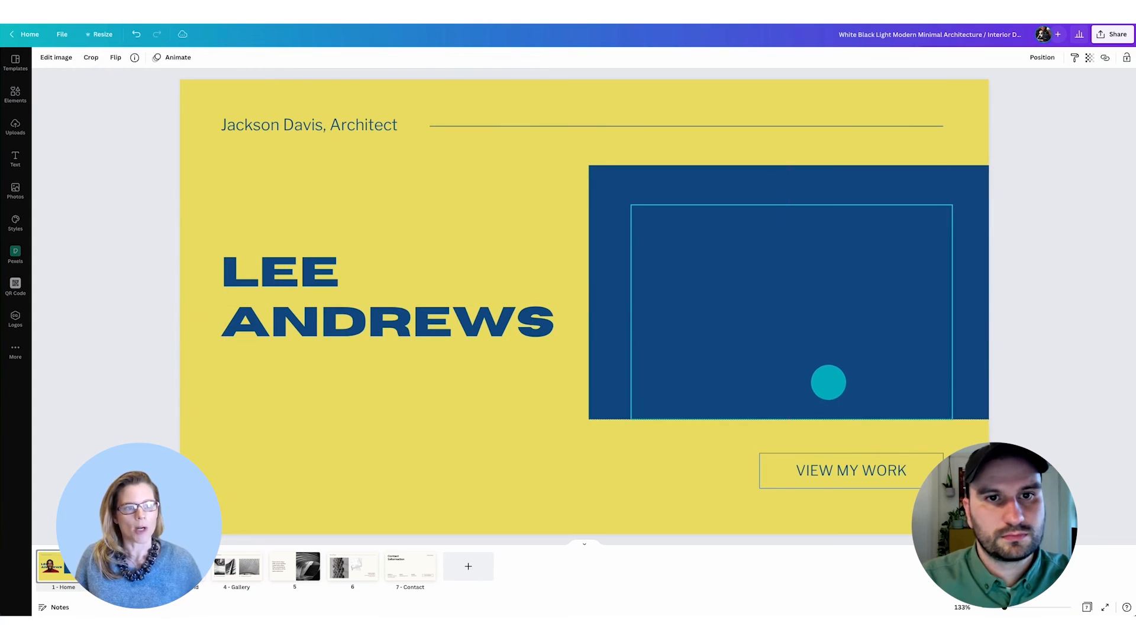
key(ctrl+])
drag(631, 203, 612, 177)
drag(803, 325, 811, 324)
- Recolour the Philosophy page's heading, line and paragraph in the document's blue and apply the change across all pages
click(121, 566)
drag(696, 451, 717, 215)
shift+click(245, 127)
drag(246, 126, 533, 106)
key(ctrl+z)
shift+click(921, 126)
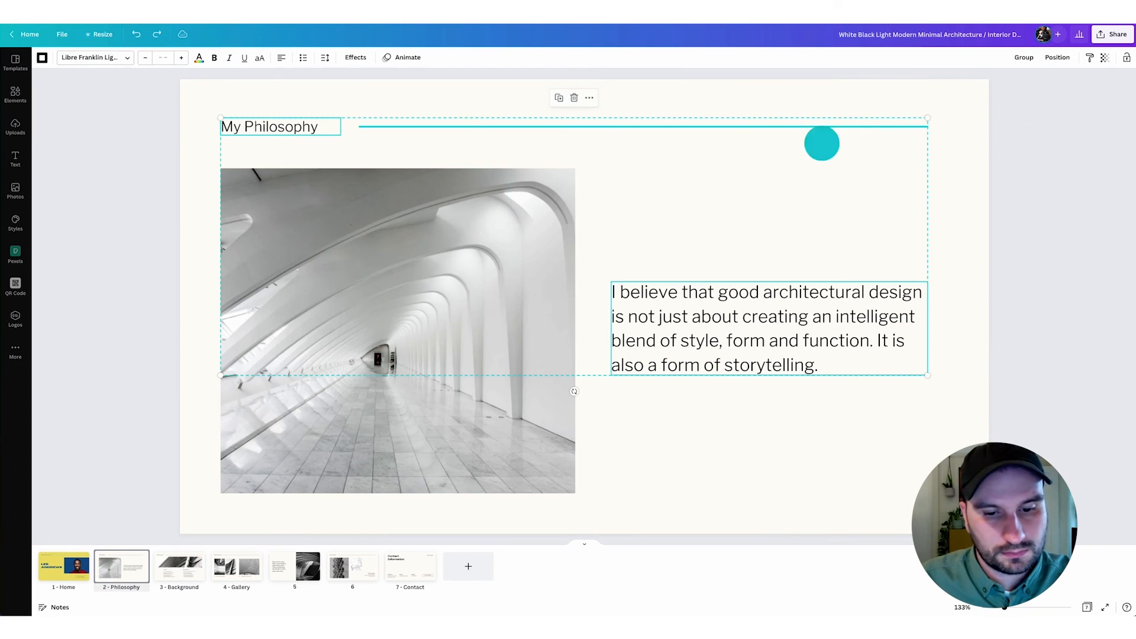
click(45, 59)
click(101, 107)
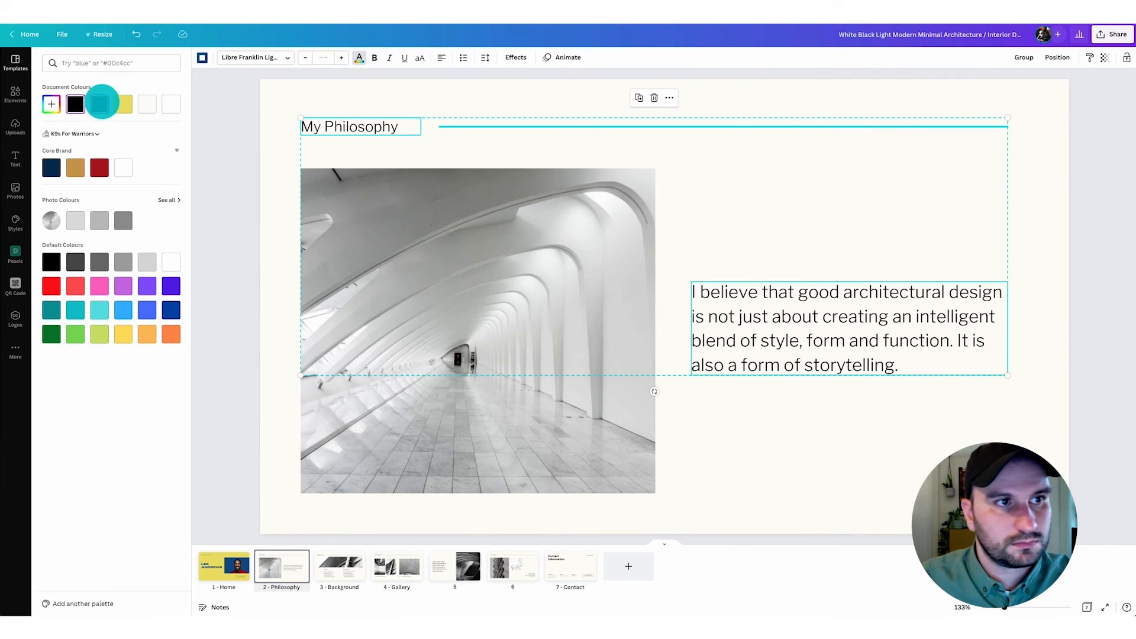
click(91, 600)
click(233, 129)
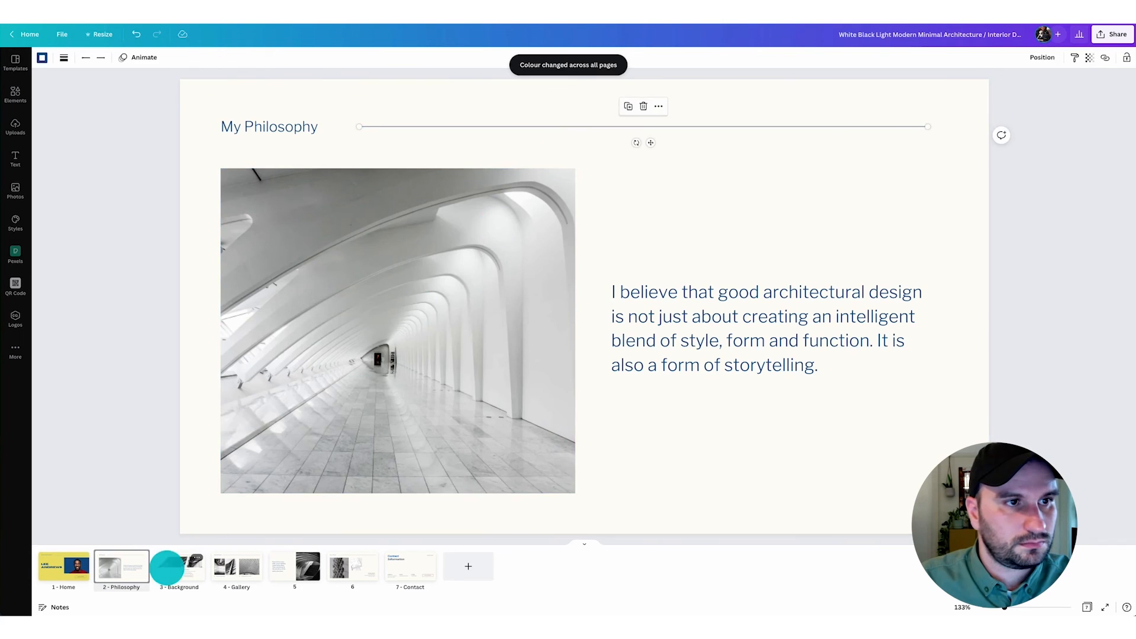
- Set the header line on the Background page to the same blue and replace the remaining black across all pages
click(167, 565)
click(413, 126)
click(44, 58)
click(102, 104)
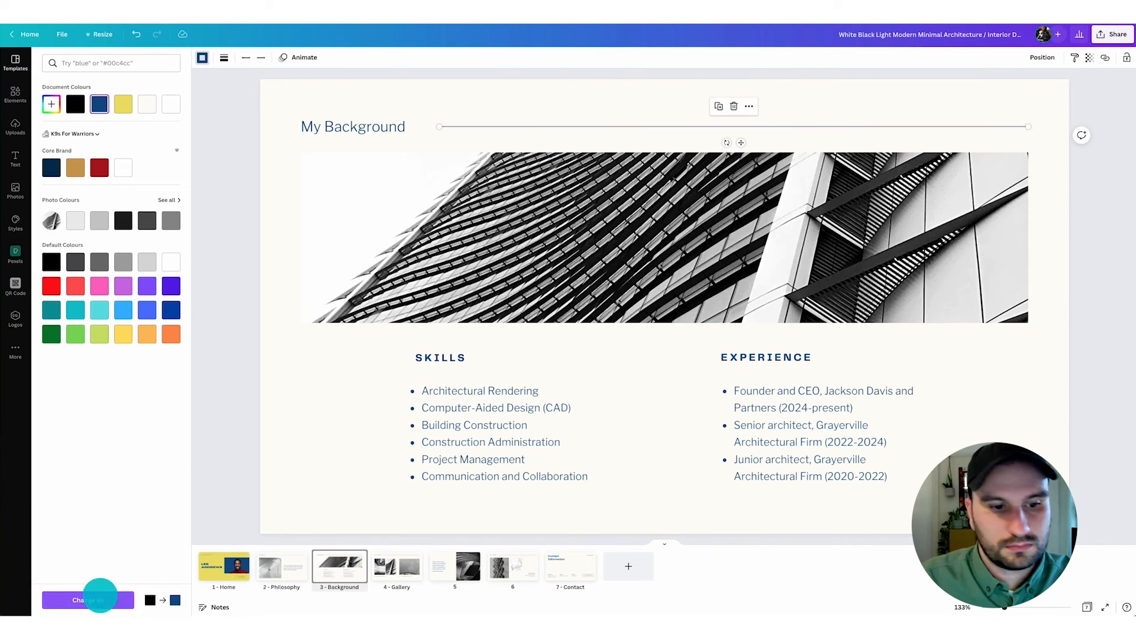
click(89, 600)
- Change the Contact page's background to the document's yellow
click(570, 565)
click(42, 57)
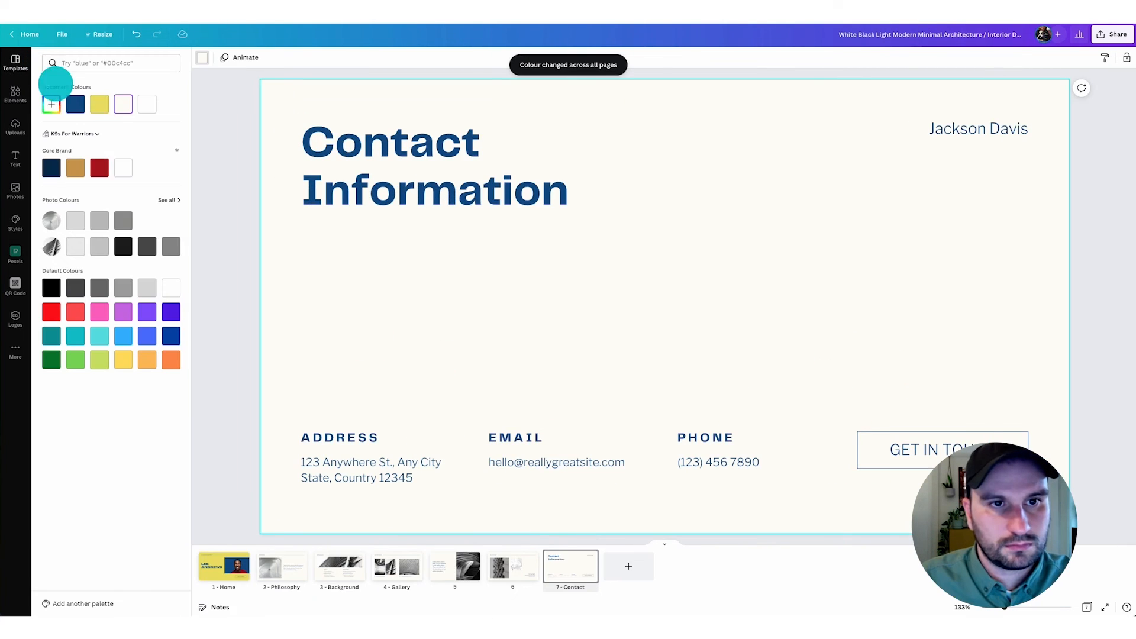
click(99, 104)
- Return to the Home page and move the name heading down to align with the bottom of the blue rectangle
click(225, 567)
click(271, 567)
click(220, 566)
click(451, 329)
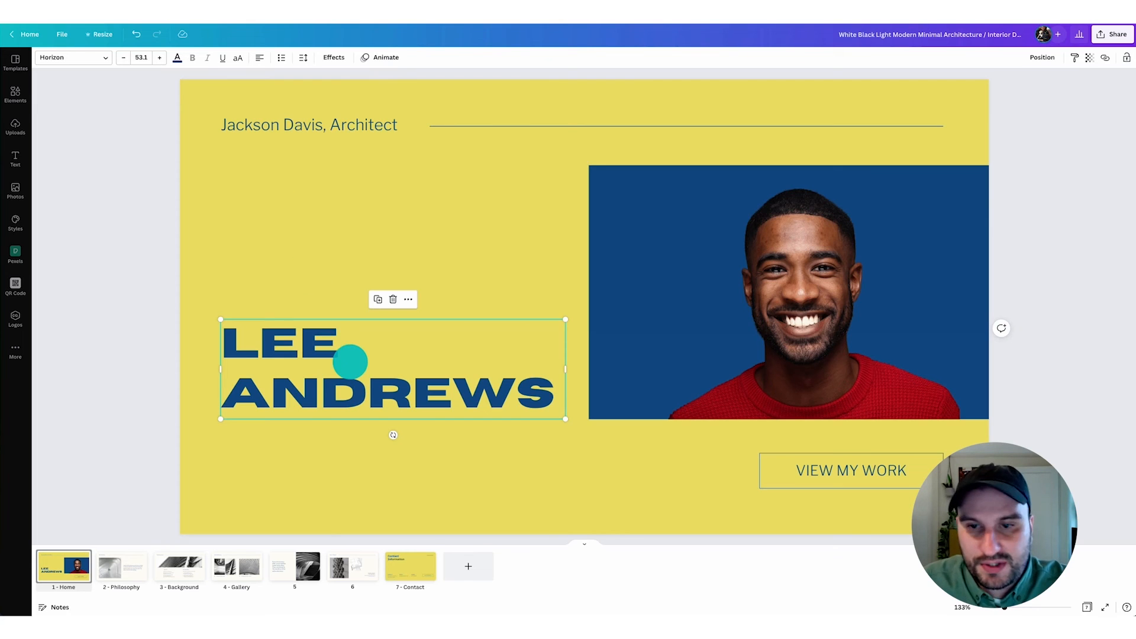
- Review the template's Philosophy, Background, Gallery and following project pages, including the Philosophy heading and paragraph
click(120, 565)
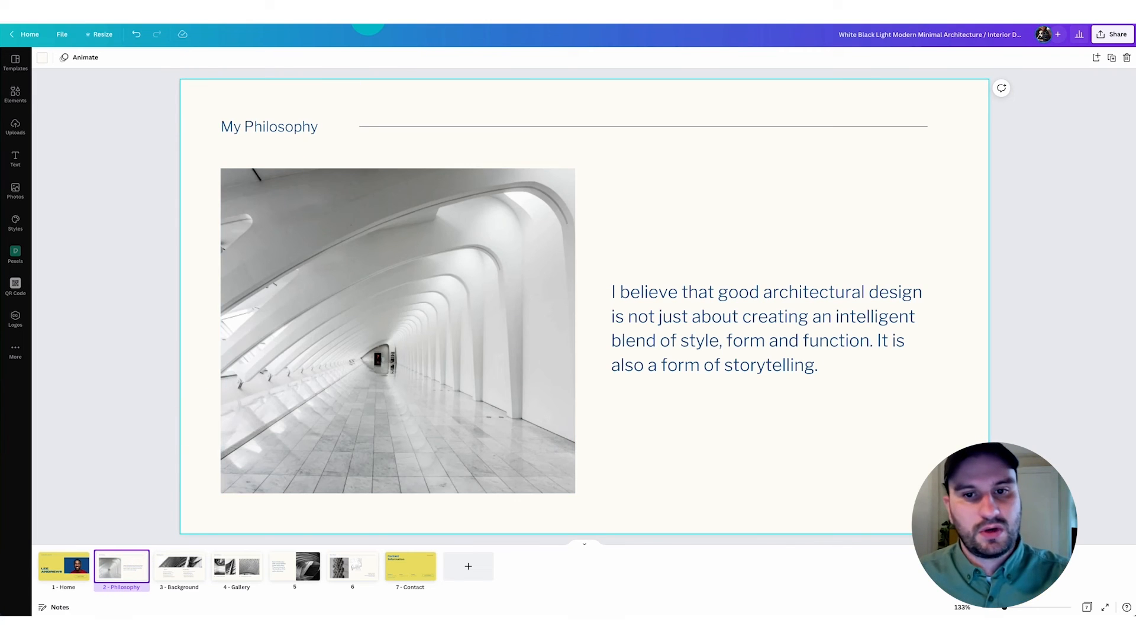
click(763, 315)
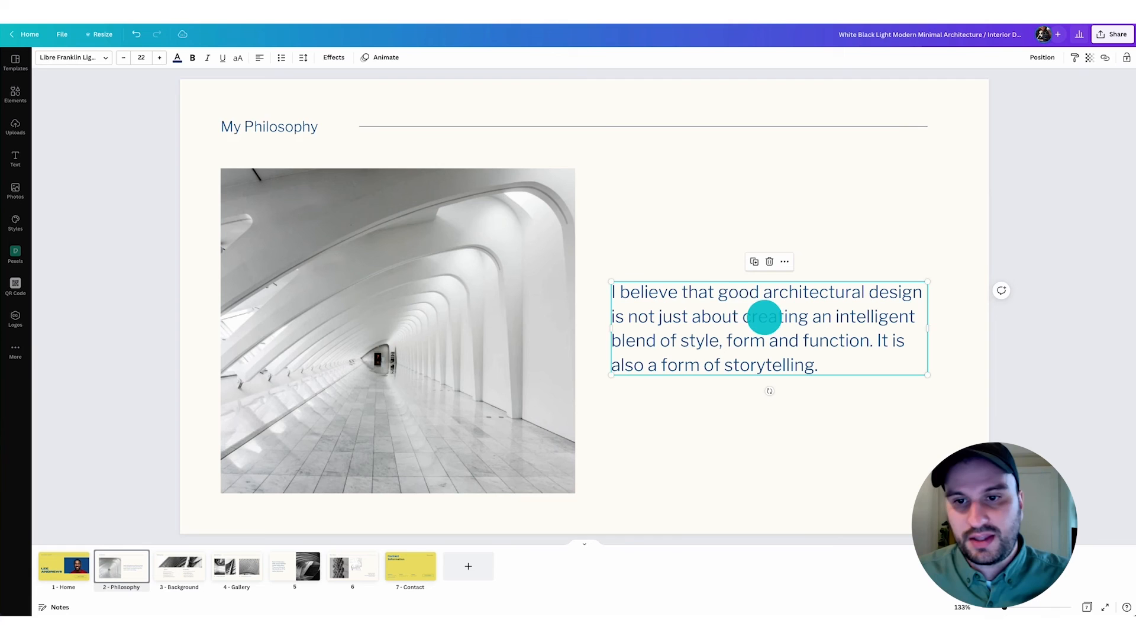
drag(323, 135, 474, 100)
click(1068, 268)
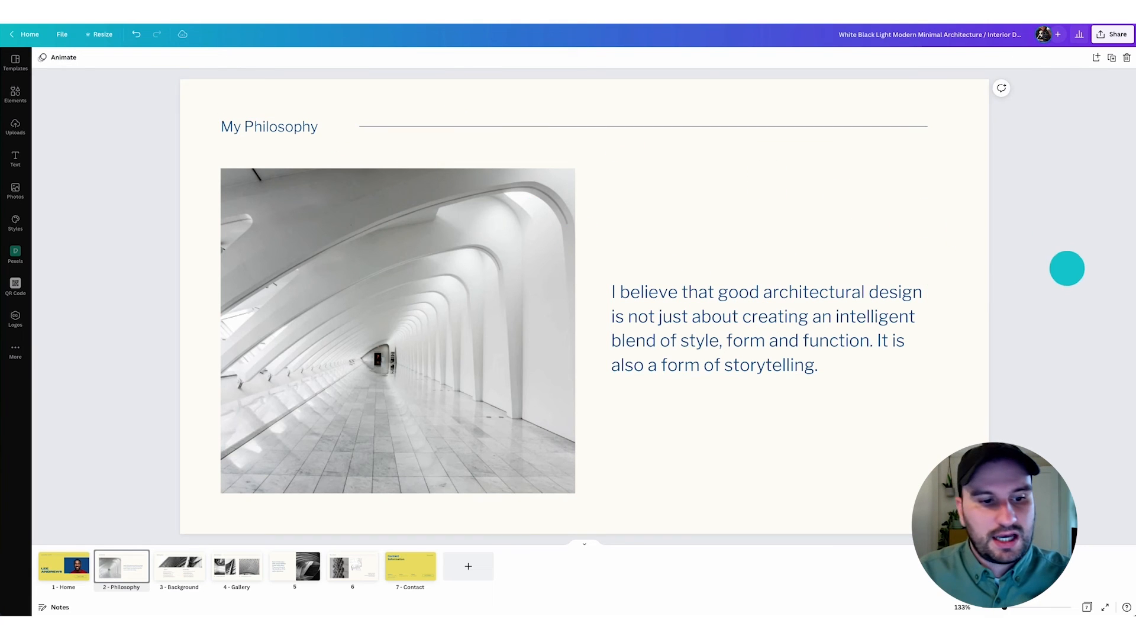
click(180, 565)
click(251, 566)
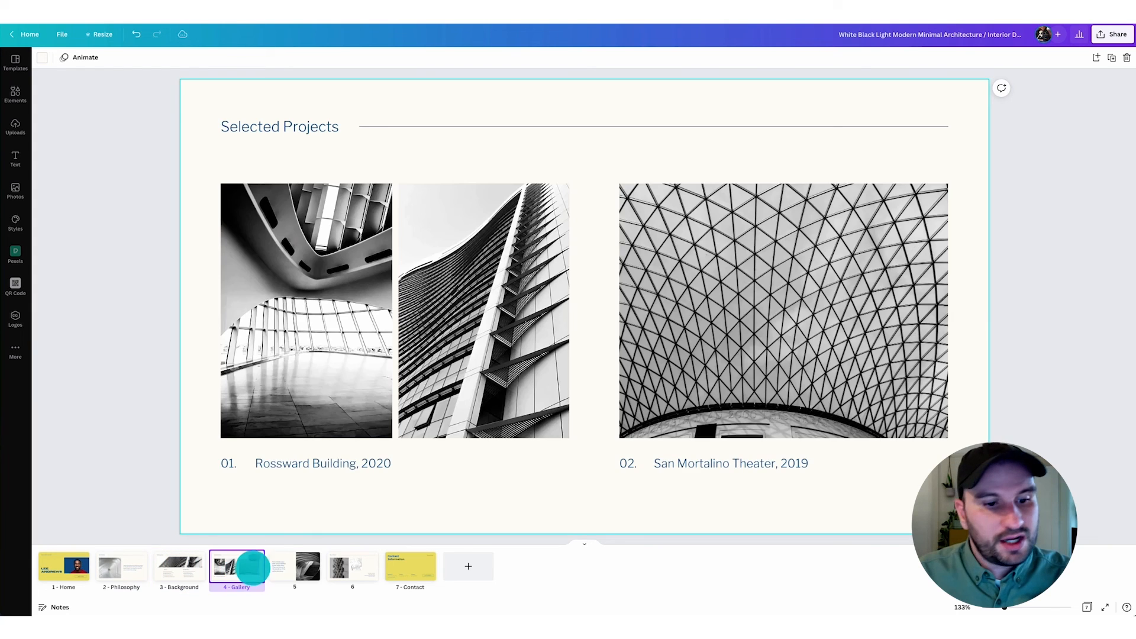
click(294, 566)
click(353, 566)
click(117, 568)
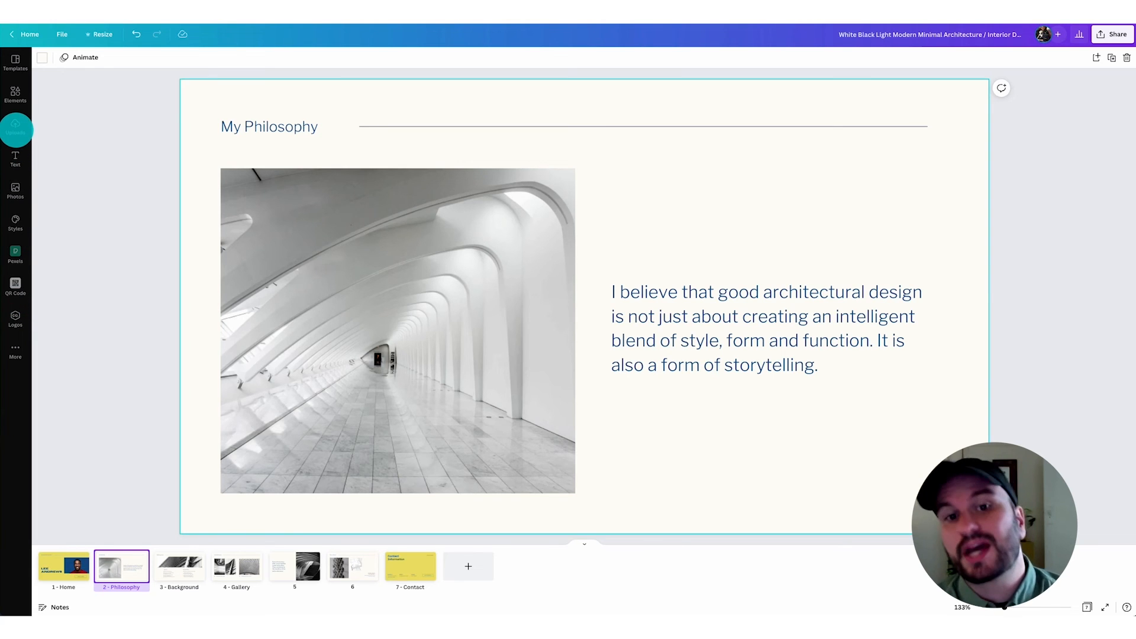
- Browse the upload files in the project folder, checking the images in FB/IG, Images and Linkedin
click(15, 127)
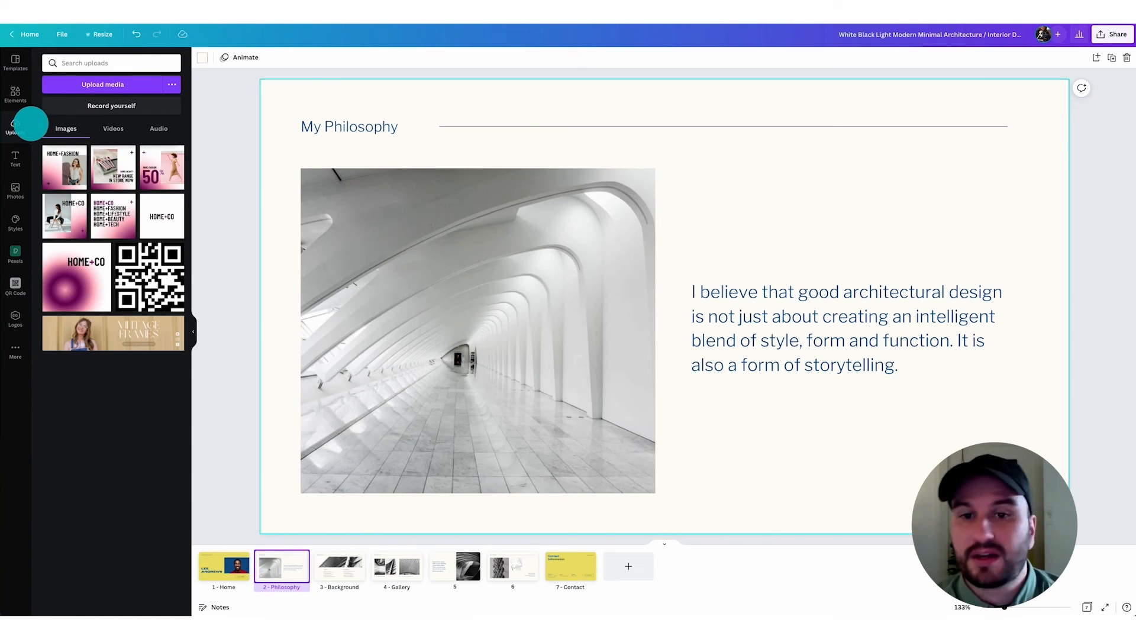
click(121, 84)
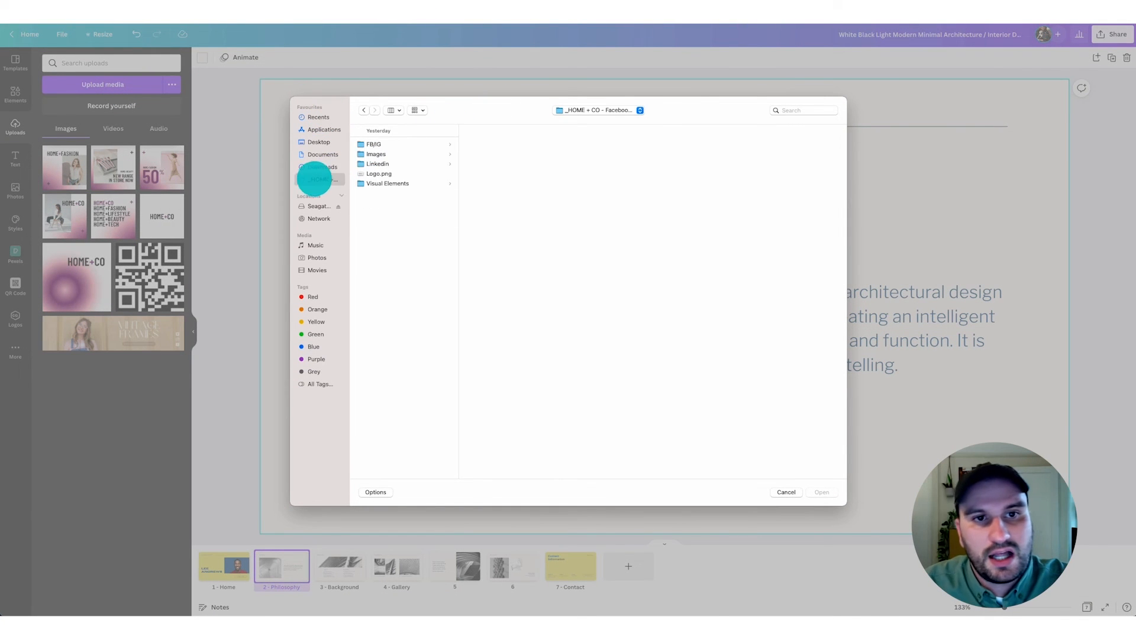
click(396, 144)
click(482, 145)
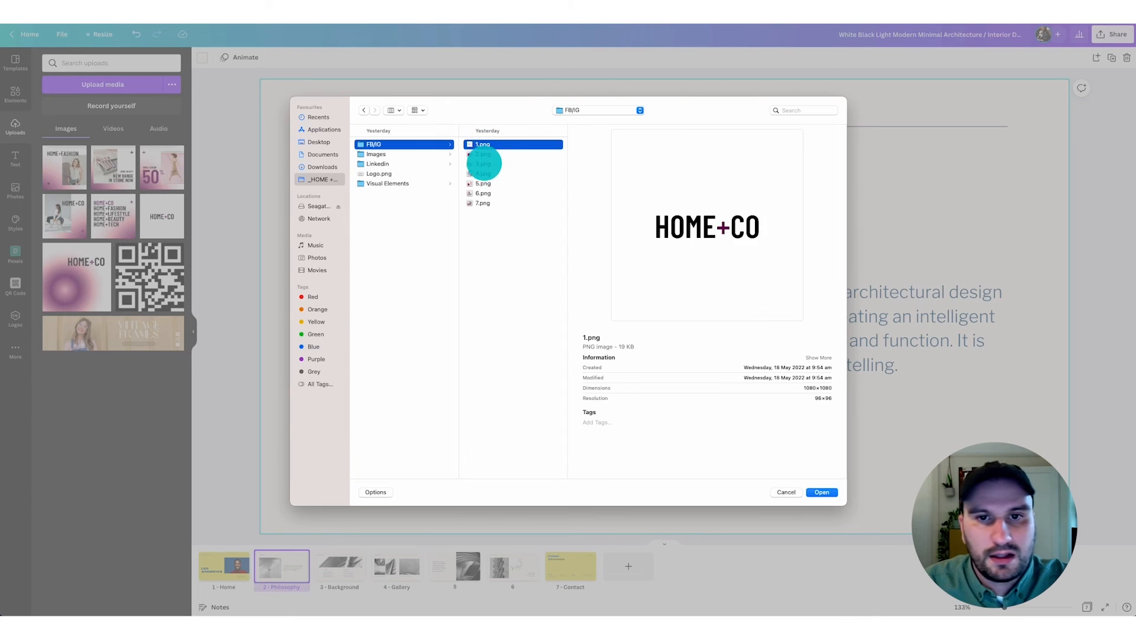
click(483, 173)
click(482, 183)
click(402, 154)
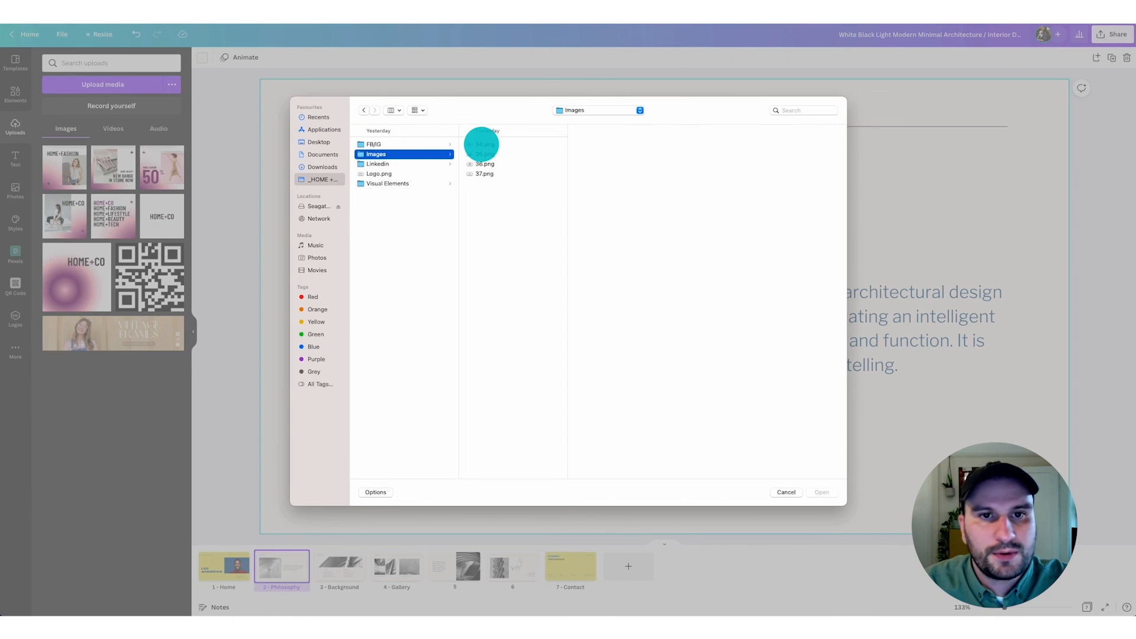
click(481, 145)
click(481, 153)
click(406, 164)
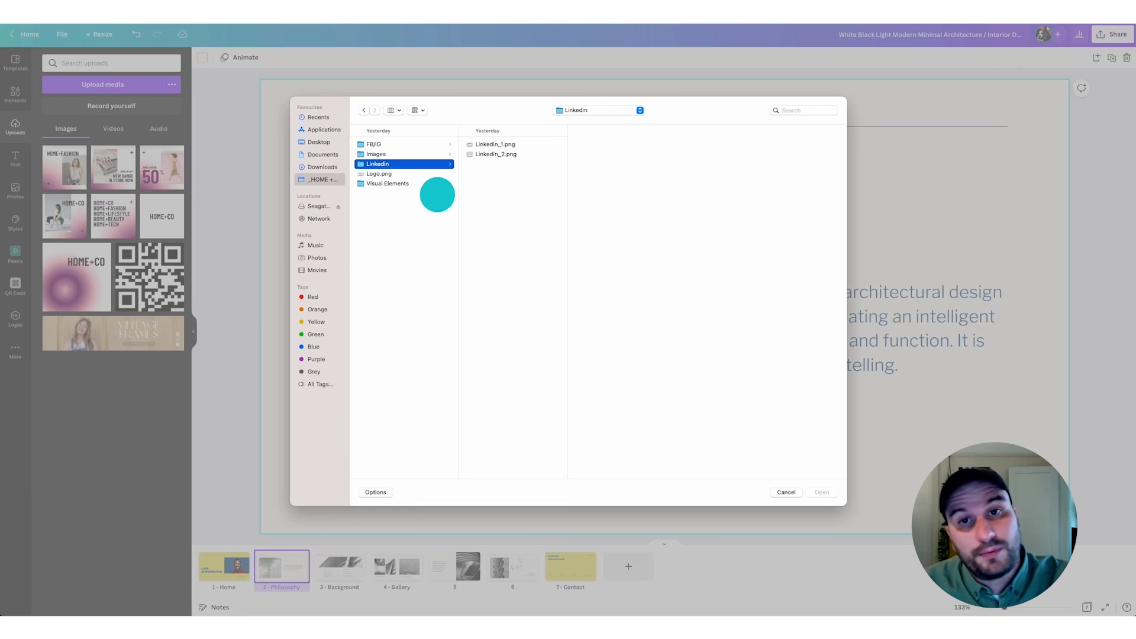
click(786, 492)
click(193, 331)
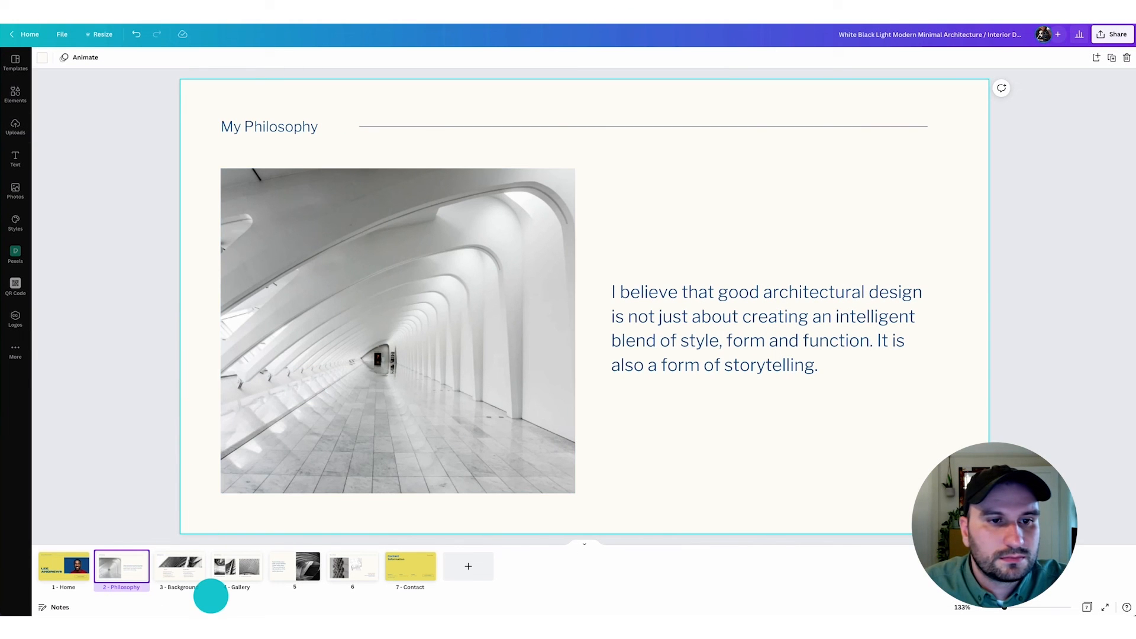
- Upload the images 1.png through 7.png from the FB/IG folder
click(15, 126)
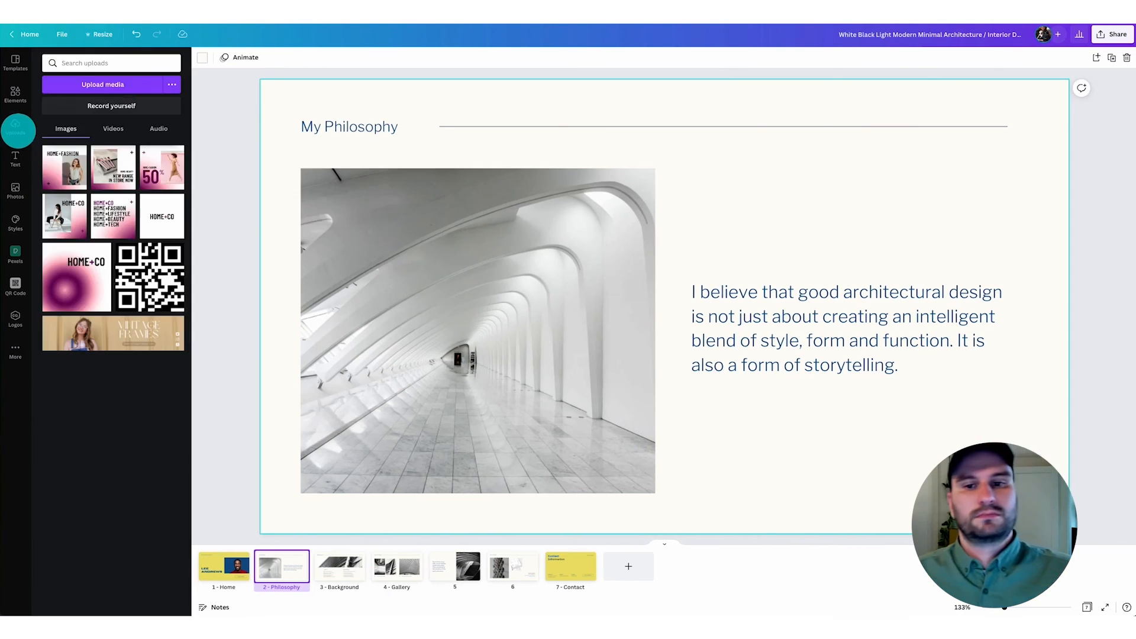
click(119, 83)
click(482, 144)
shift+click(483, 203)
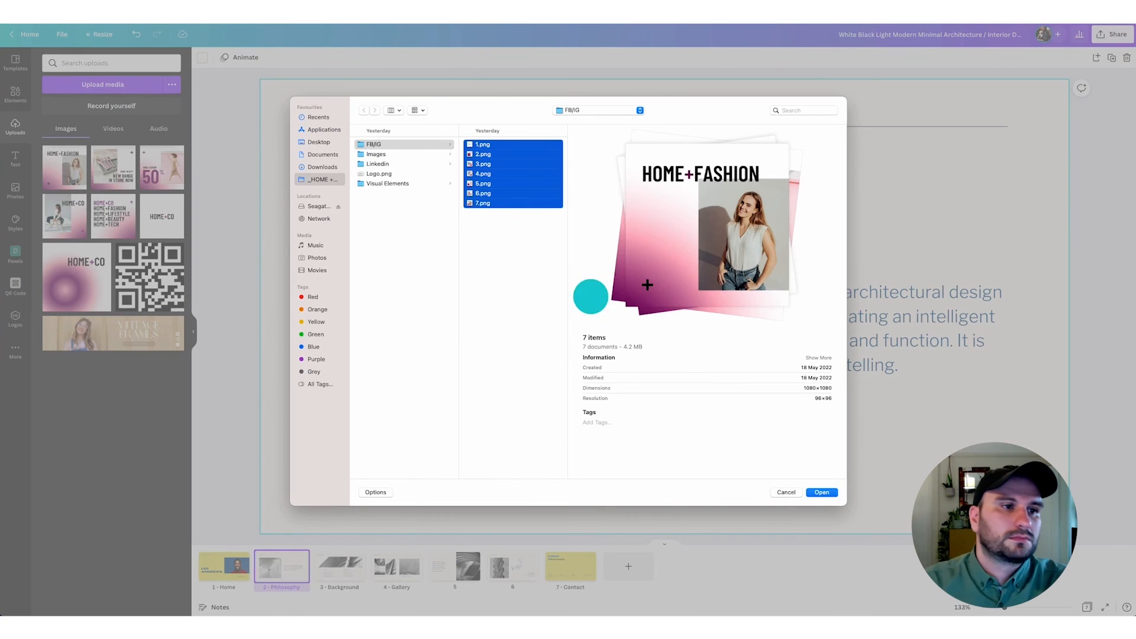
click(822, 493)
- Upload the images 34.png through 37.png from the Images folder
click(116, 84)
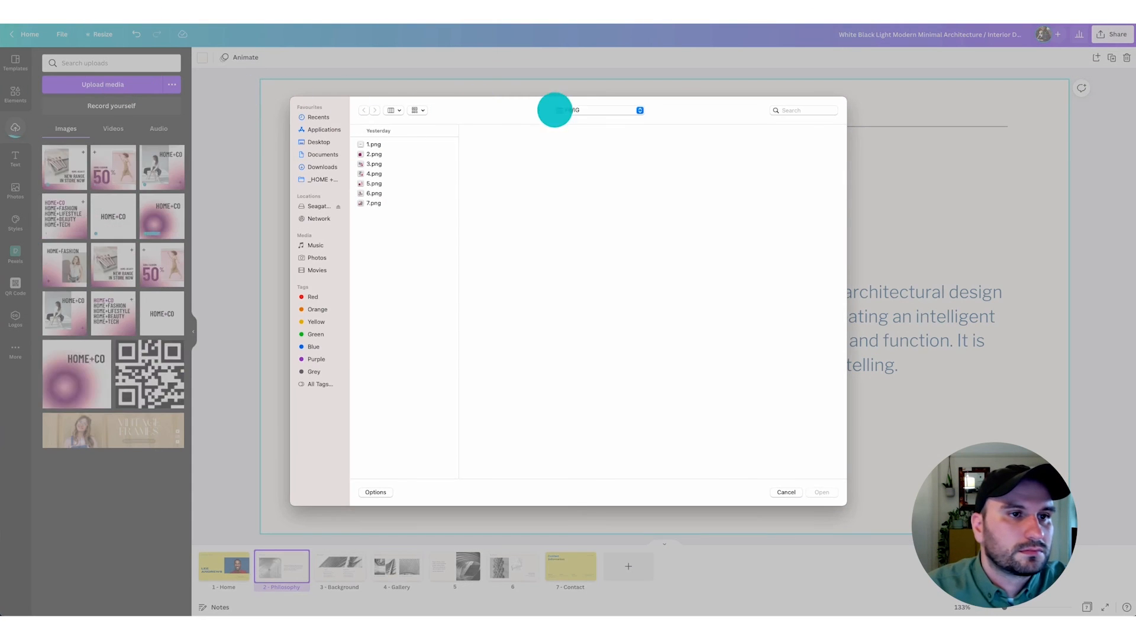
click(553, 109)
click(589, 120)
drag(484, 144, 494, 169)
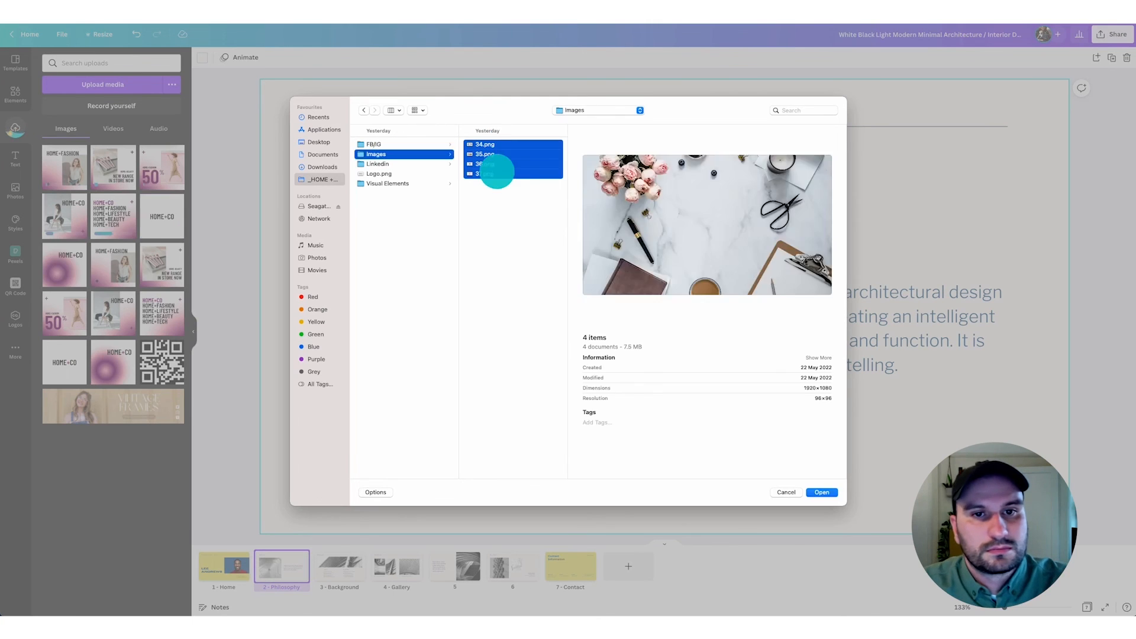
click(821, 492)
- Upload Linkedin_1.png and Linkedin_2.png from the Linkedin folder
click(124, 84)
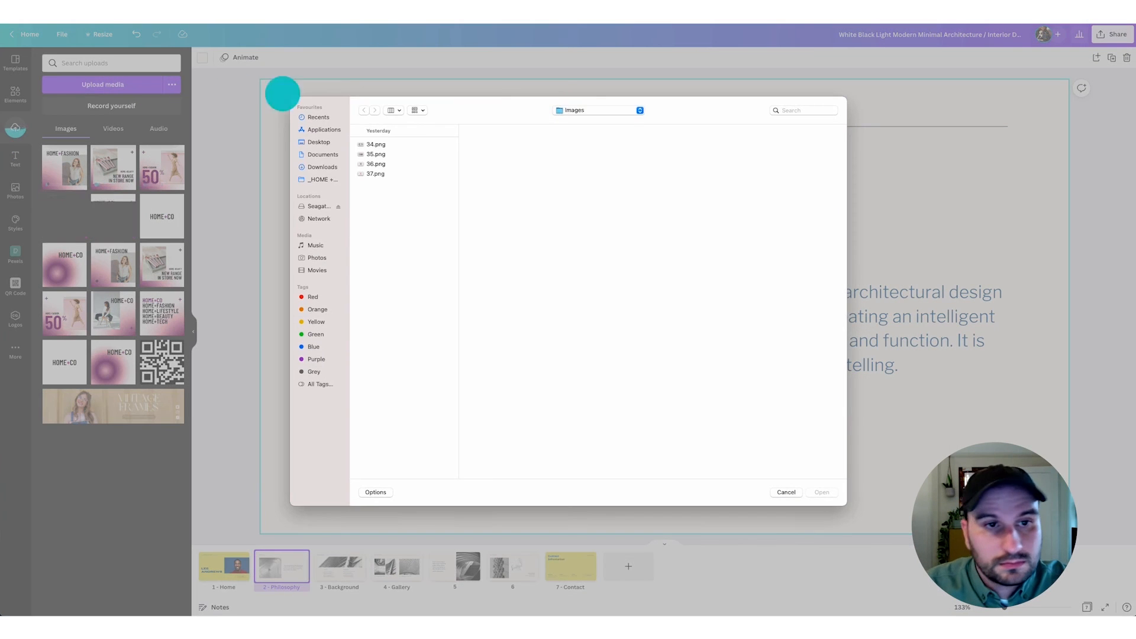
click(616, 107)
click(609, 119)
click(379, 163)
drag(508, 144, 514, 154)
click(820, 491)
- Upload Logo.png from the main HOME + CO project folder
click(114, 84)
click(578, 111)
click(578, 119)
click(383, 174)
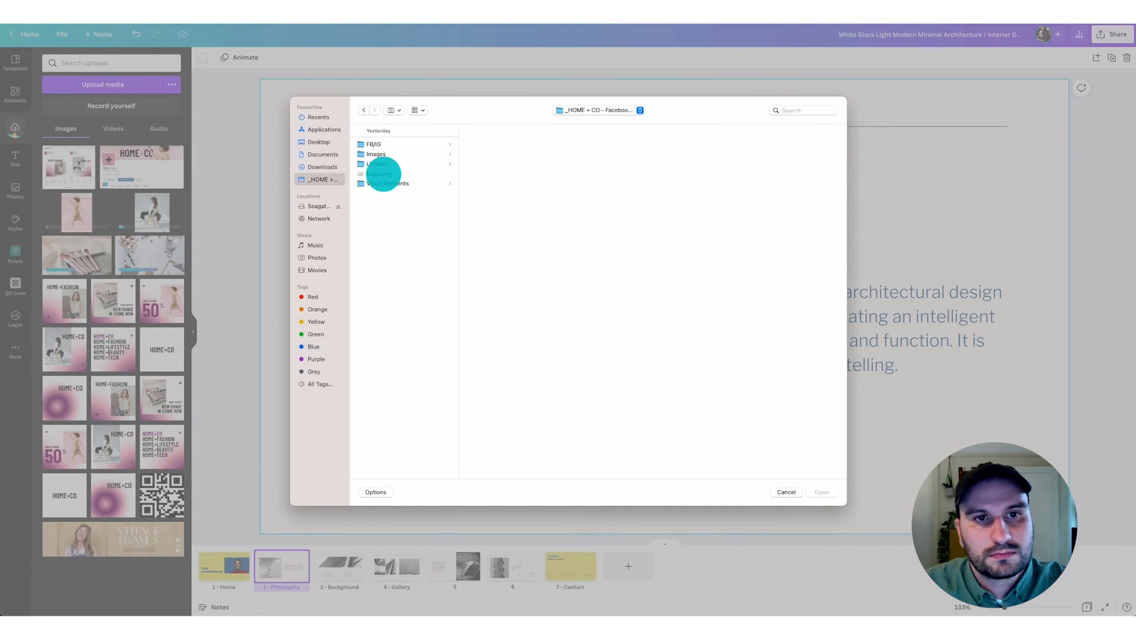
click(821, 492)
- Upload the three images from the Visual Elements folder
click(119, 85)
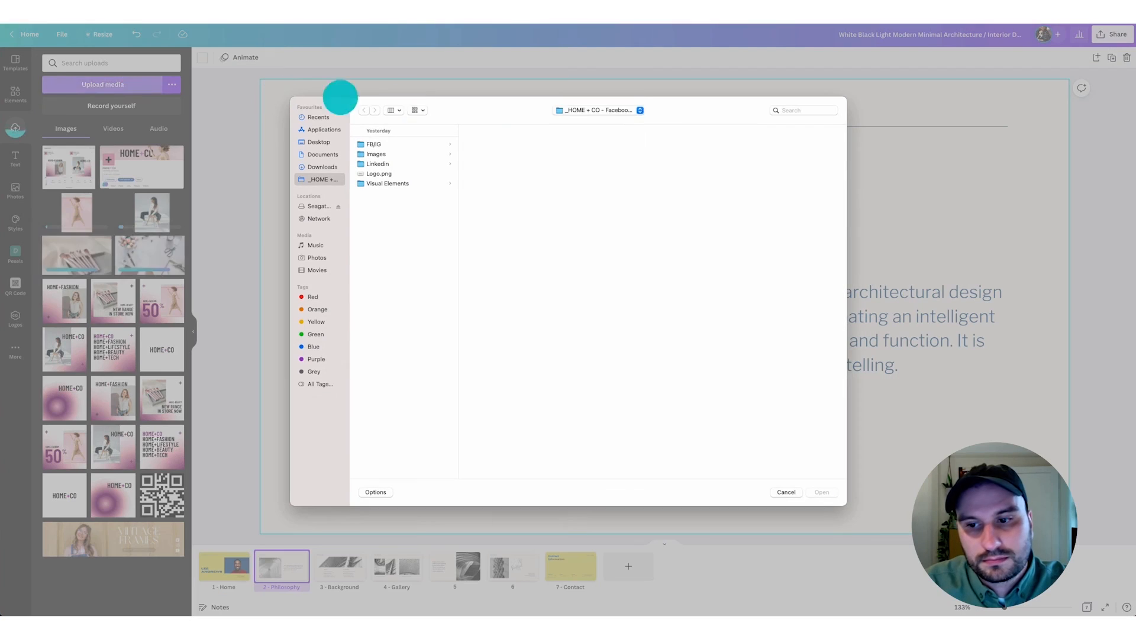
click(623, 112)
click(611, 111)
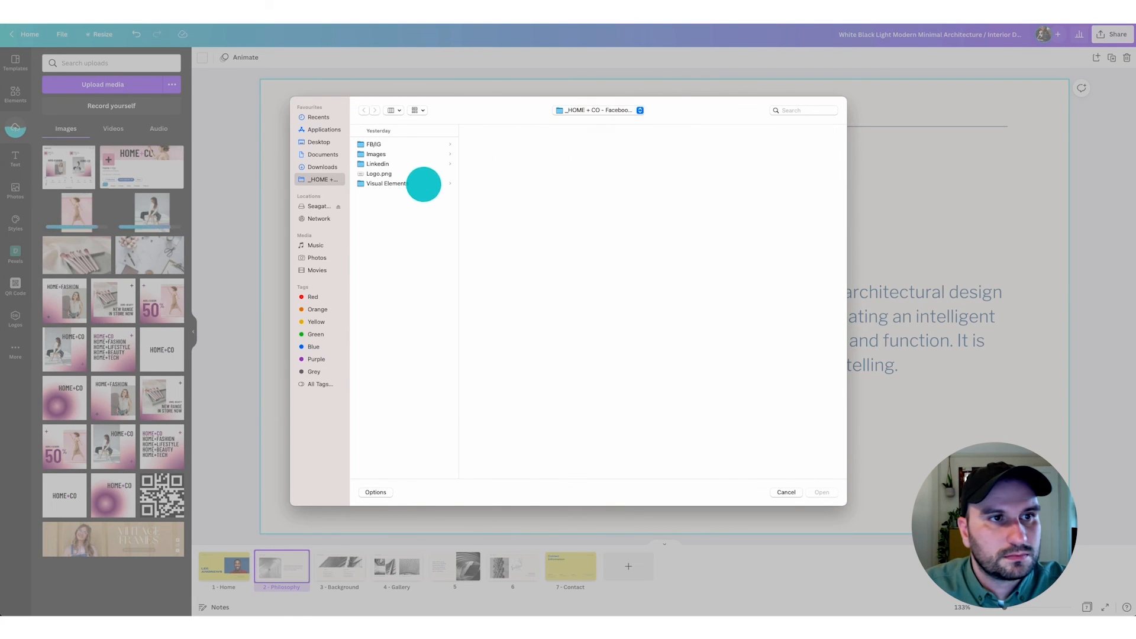
click(423, 184)
click(507, 145)
shift+click(507, 164)
click(822, 491)
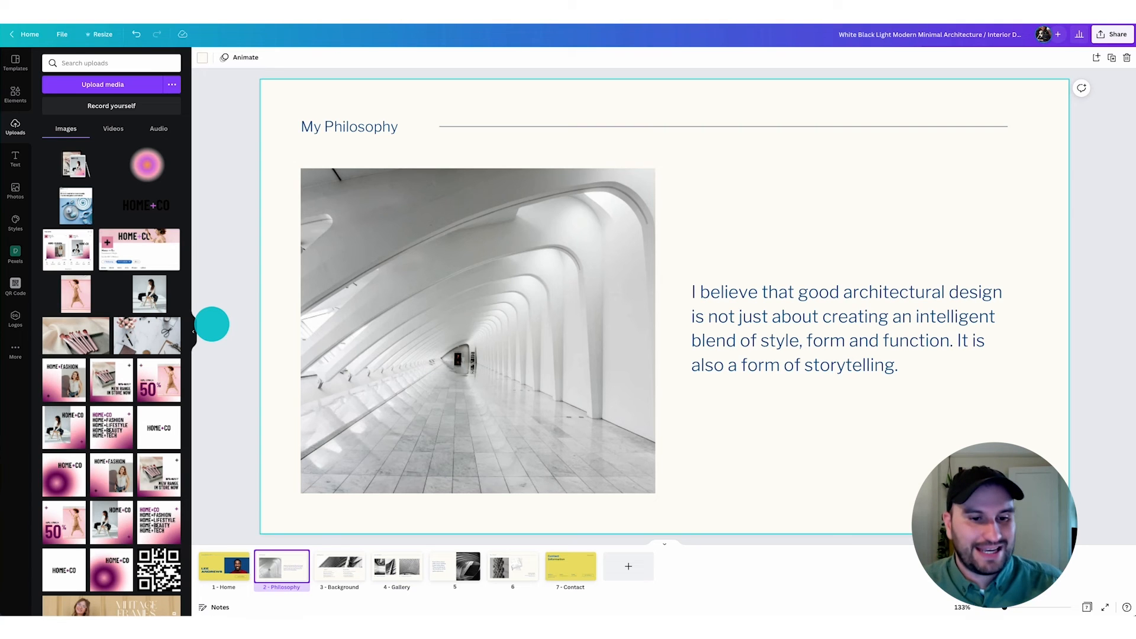
- Check the layouts of the Background, Gallery and two following project pages and return to the Philosophy page
click(340, 566)
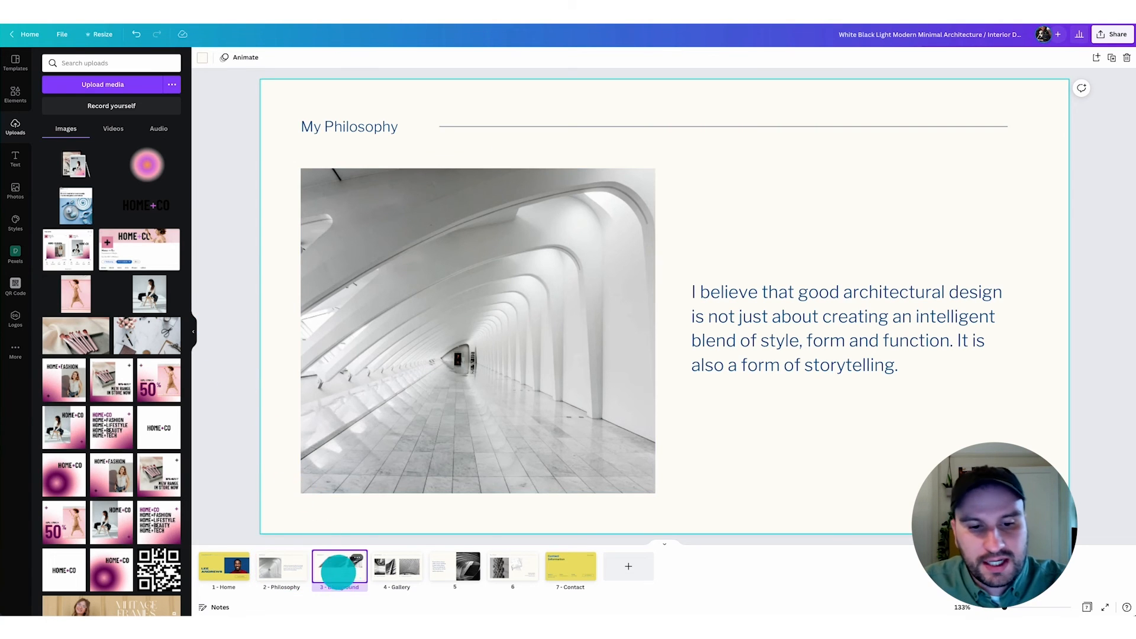
click(395, 568)
click(453, 569)
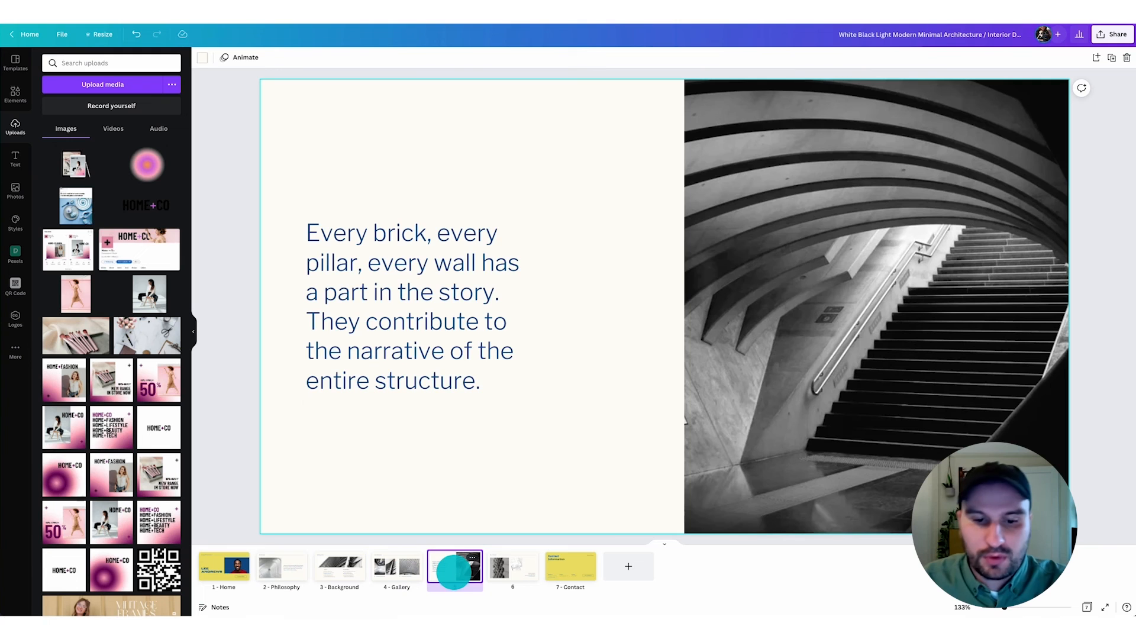
click(515, 569)
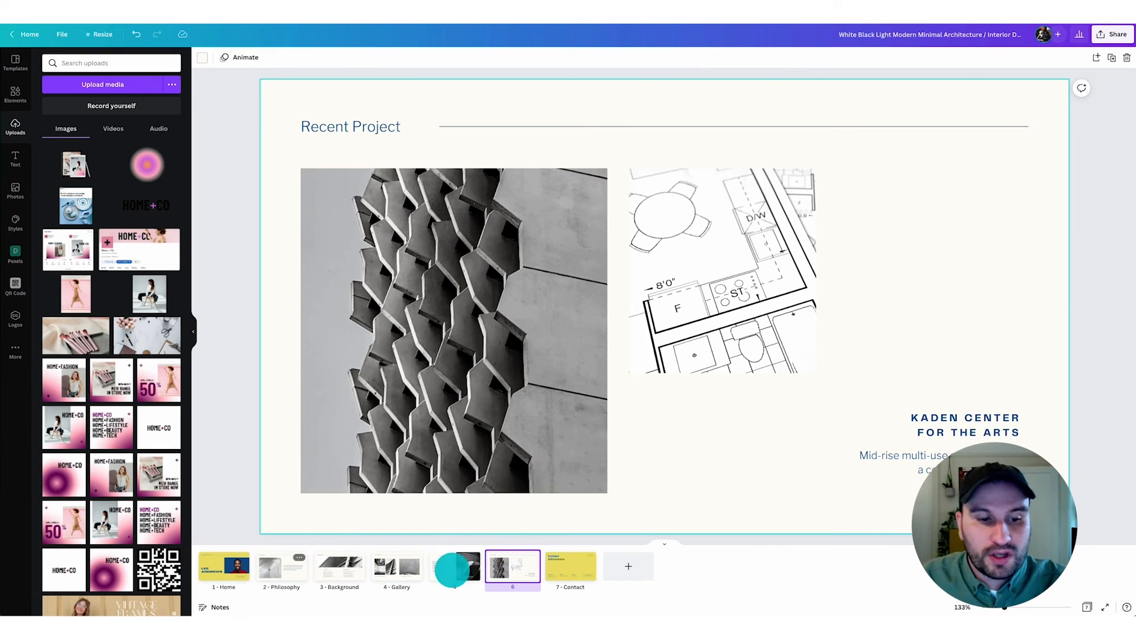
click(275, 568)
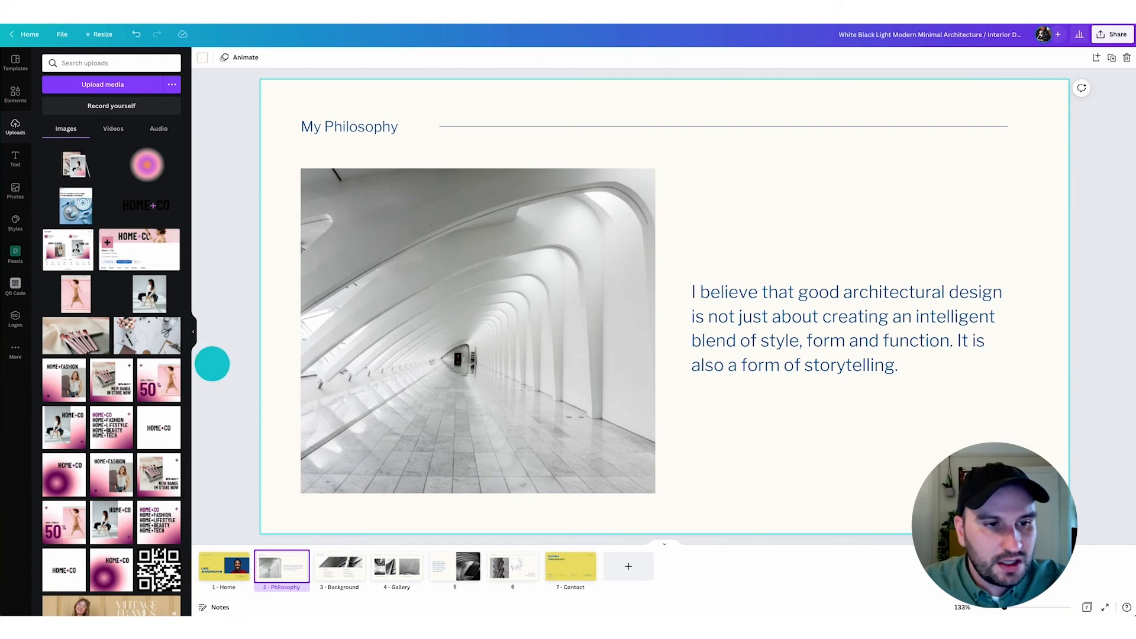
- Replace all template pages between Home and Contact with the four prepared Home + Co project pages
click(193, 330)
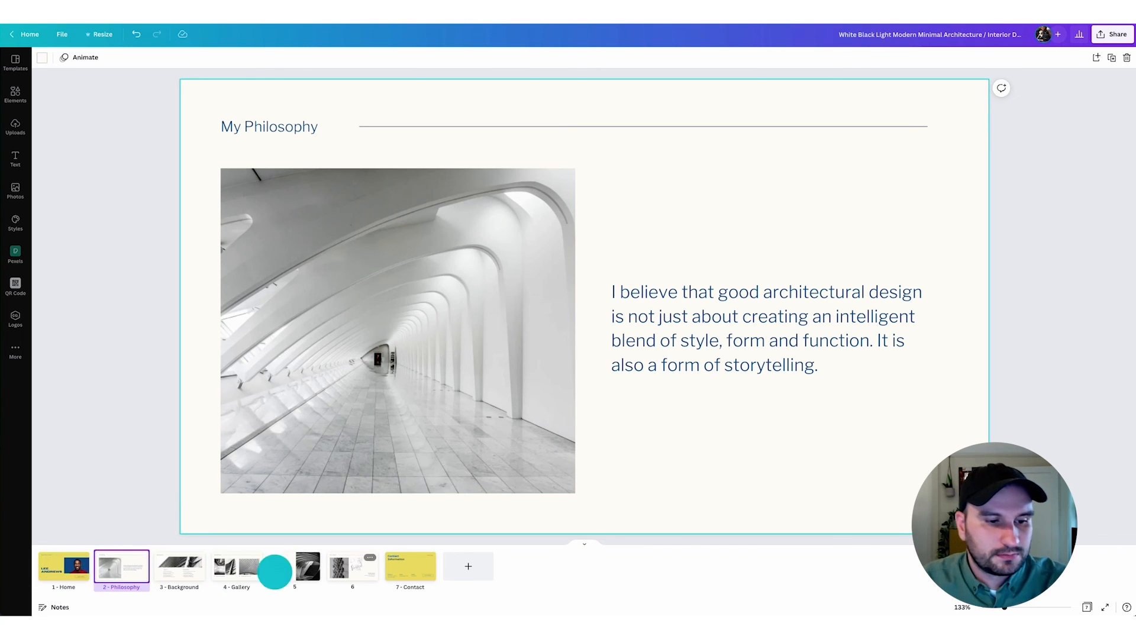
shift+click(353, 568)
key(Delete)
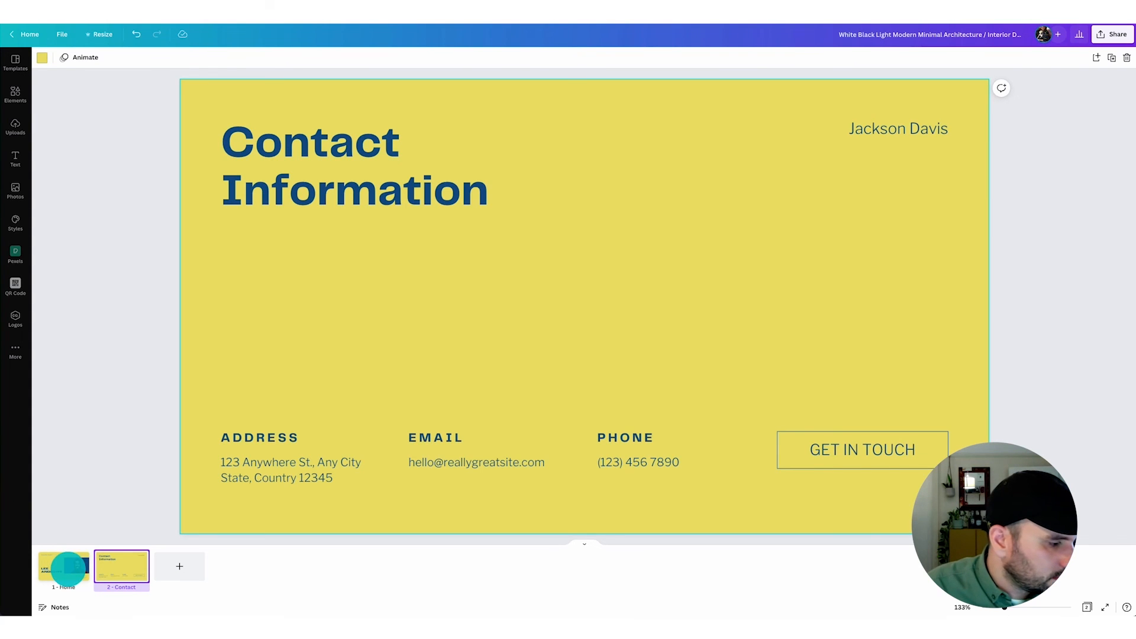
click(67, 569)
key(ctrl+z)
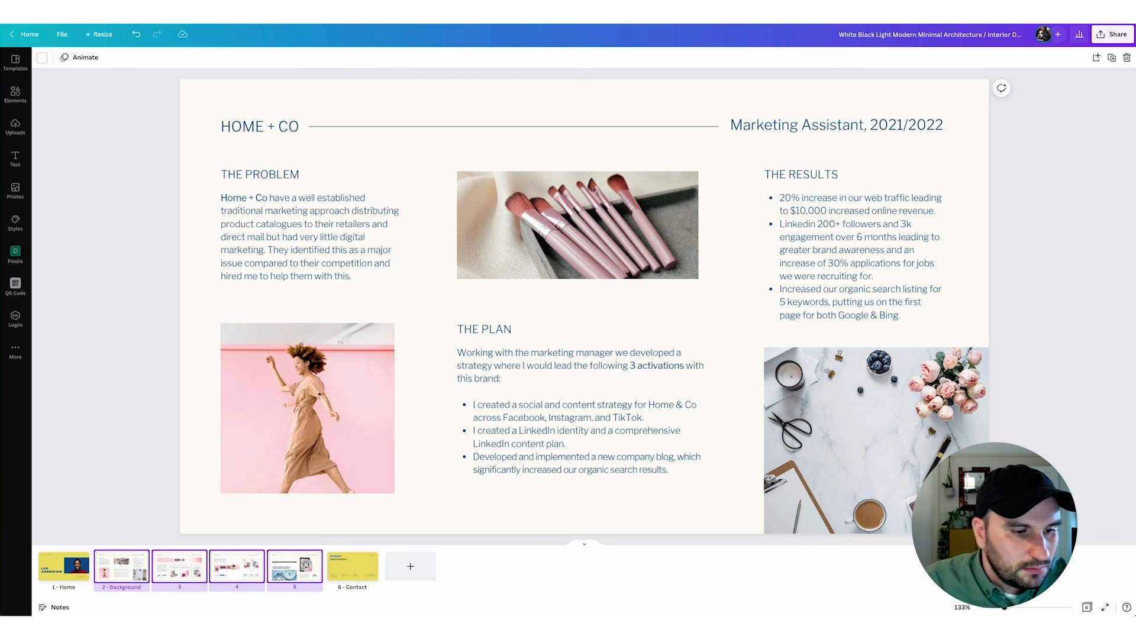
- Review the Home page, the Home + Co background page with its header, and the social strategy, LinkedIn identity and company blog pages
click(67, 569)
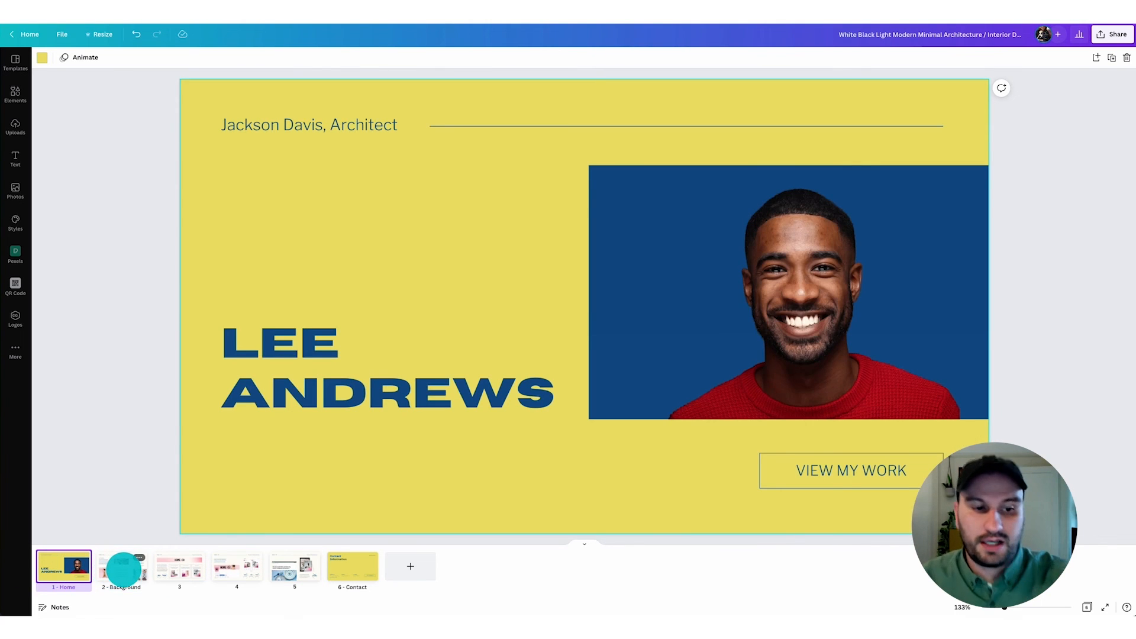
click(121, 568)
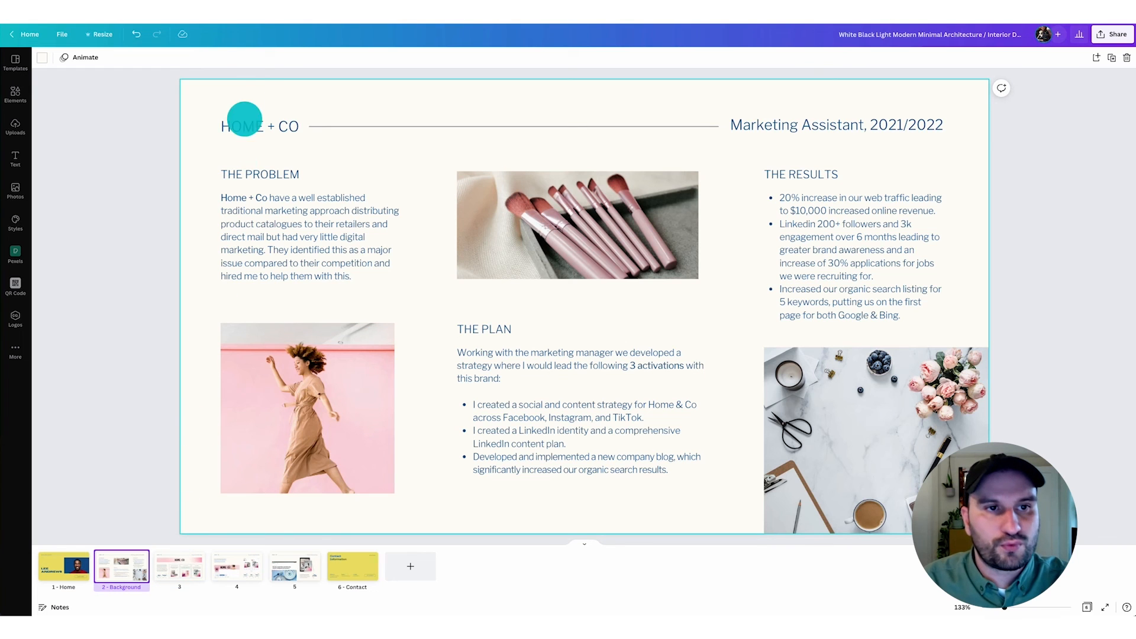
drag(250, 83, 857, 138)
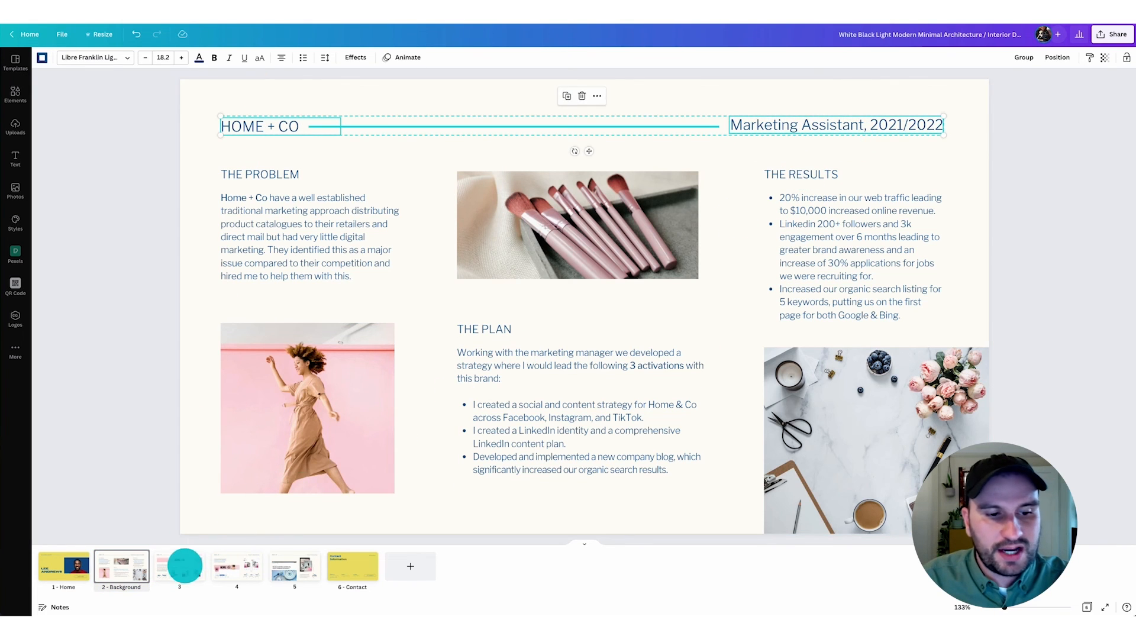
click(182, 565)
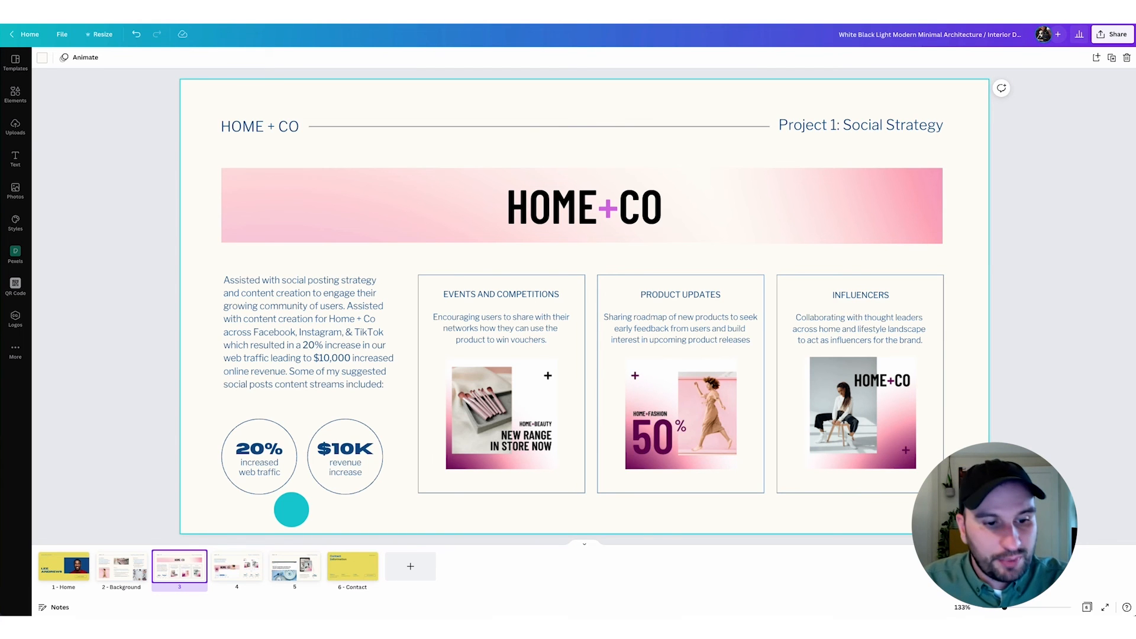
click(236, 565)
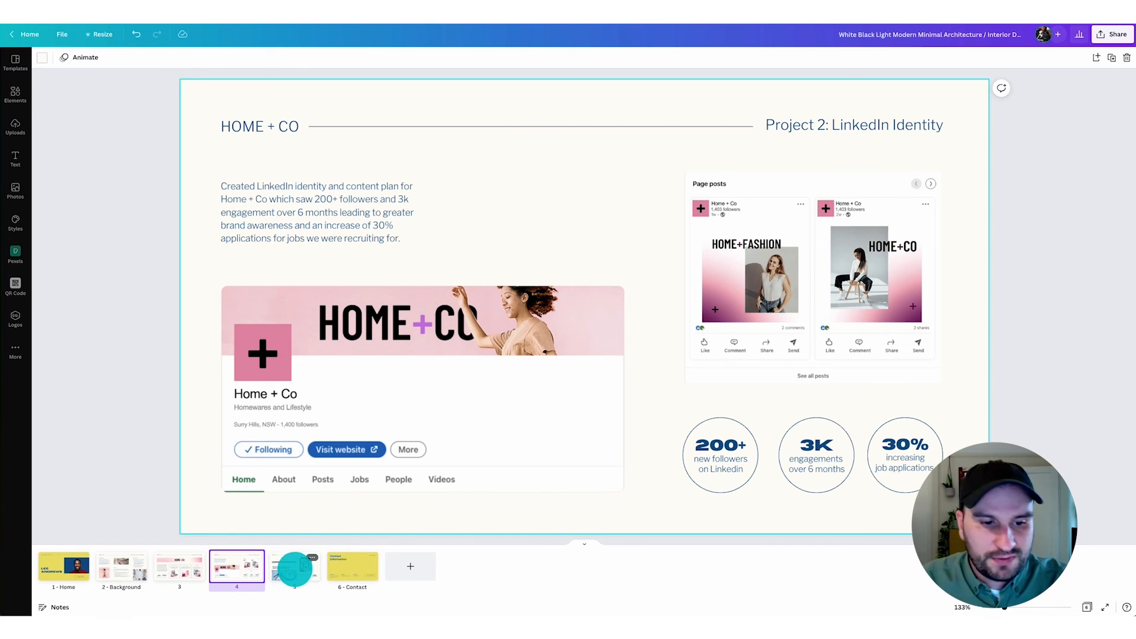
click(292, 566)
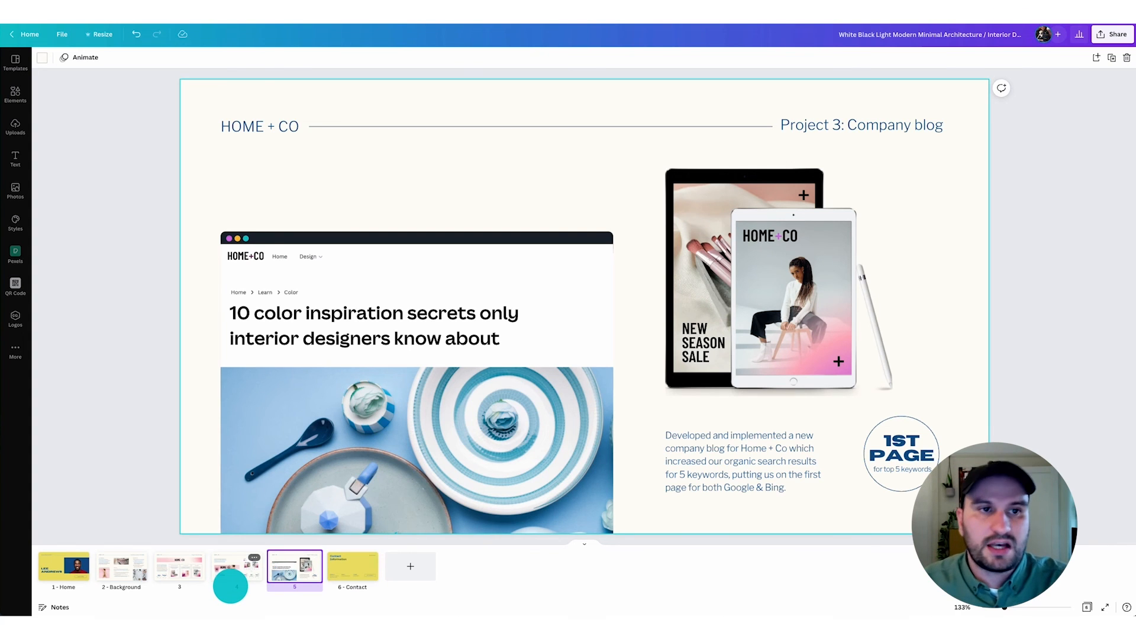
- Return to the Home page and move the name heading up to about the vertical middle of the blue rectangle
click(63, 566)
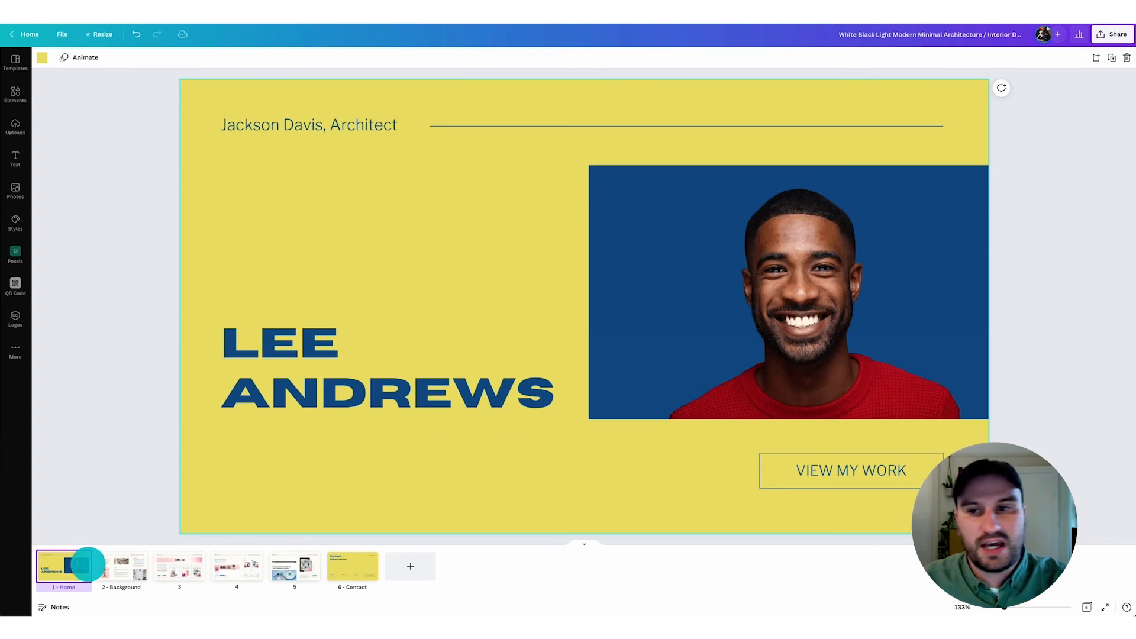
drag(363, 401, 363, 332)
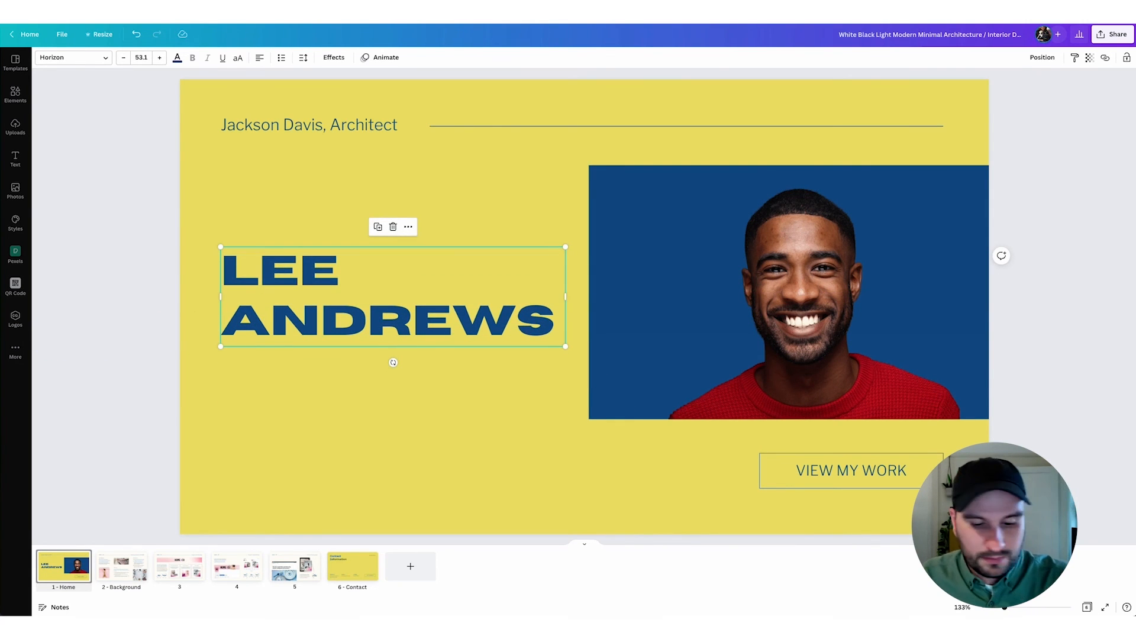
- Add the introductory Marketing Assistant paragraph below the name heading and nudge the heading slightly down
click(448, 422)
drag(446, 406, 446, 396)
drag(414, 304, 415, 309)
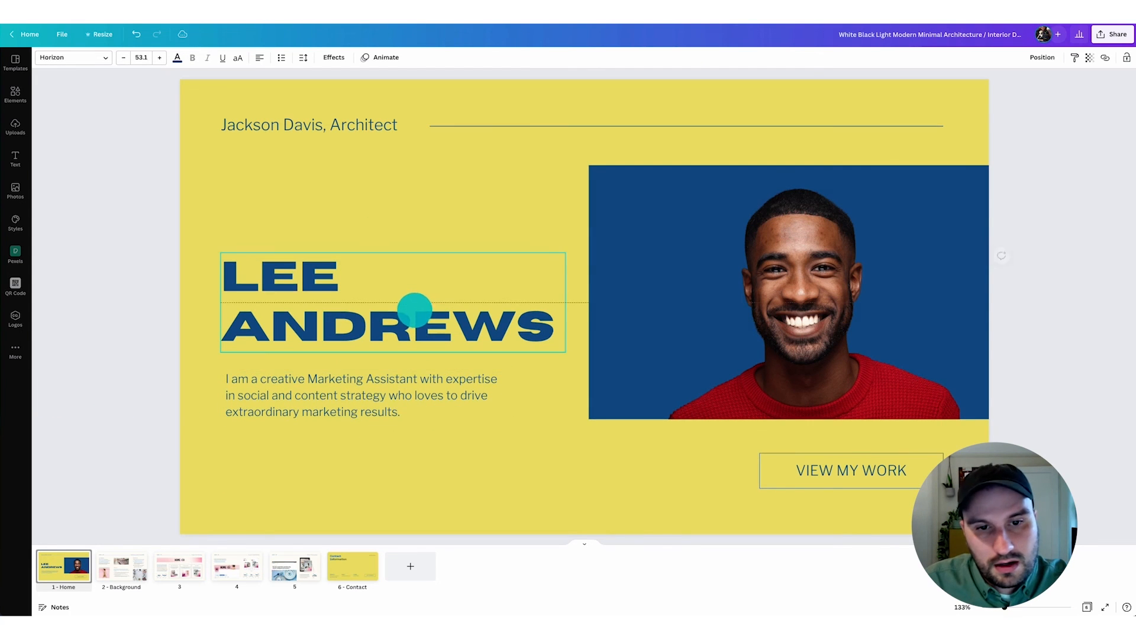
- Replace the Home page's top header text with the portfolio owner's full name followed by "Marketing Assistant"
click(388, 123)
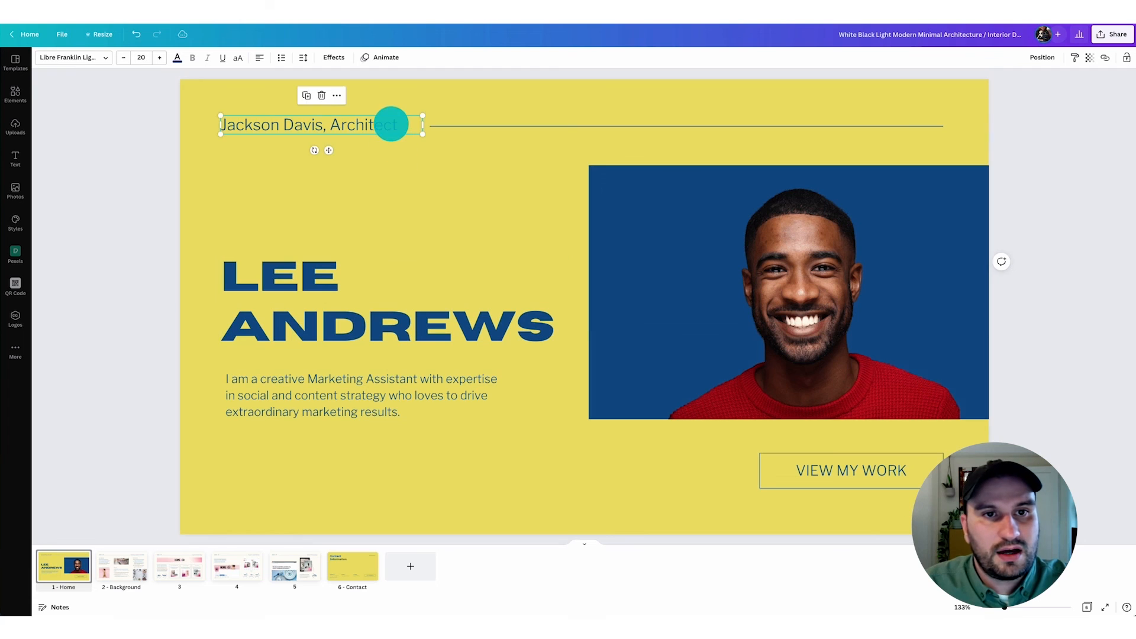
click(355, 127)
click(338, 122)
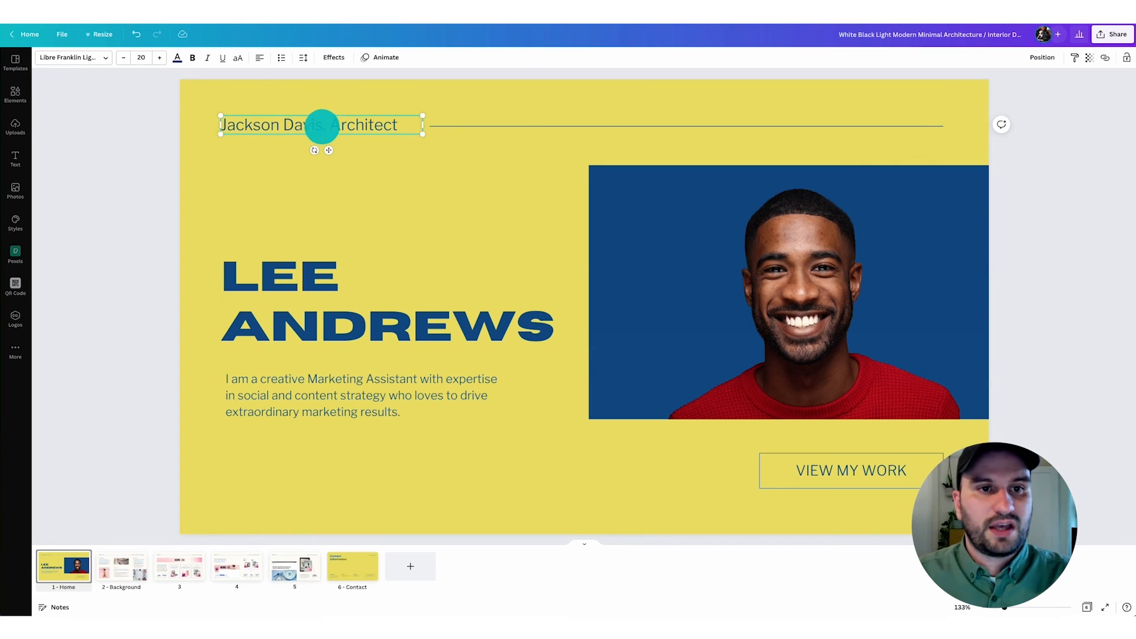
drag(322, 126, 238, 127)
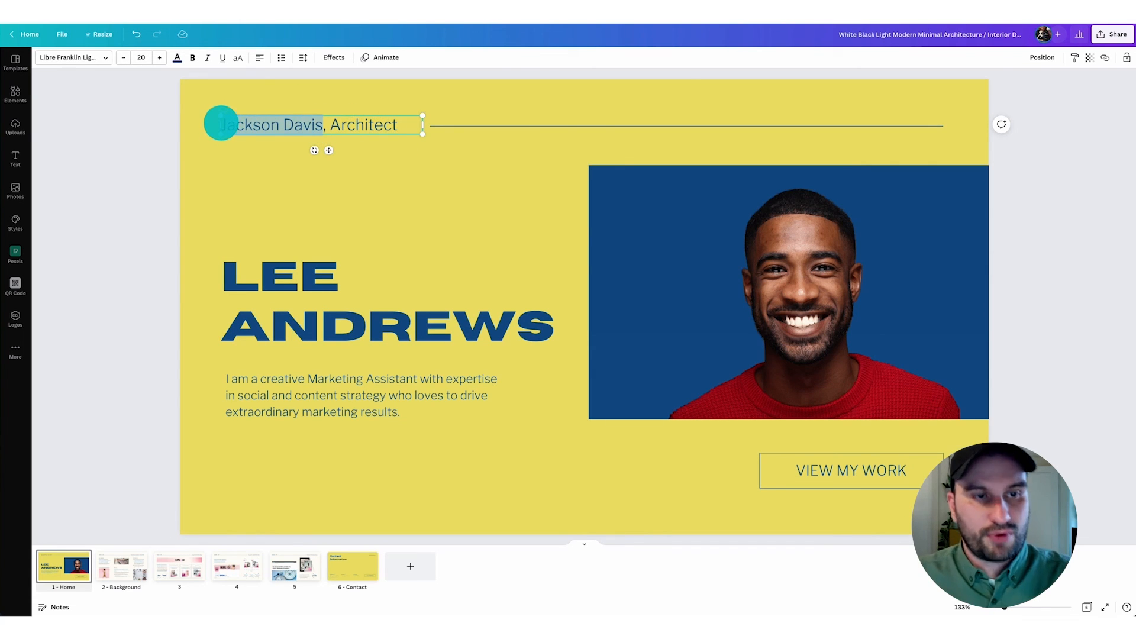
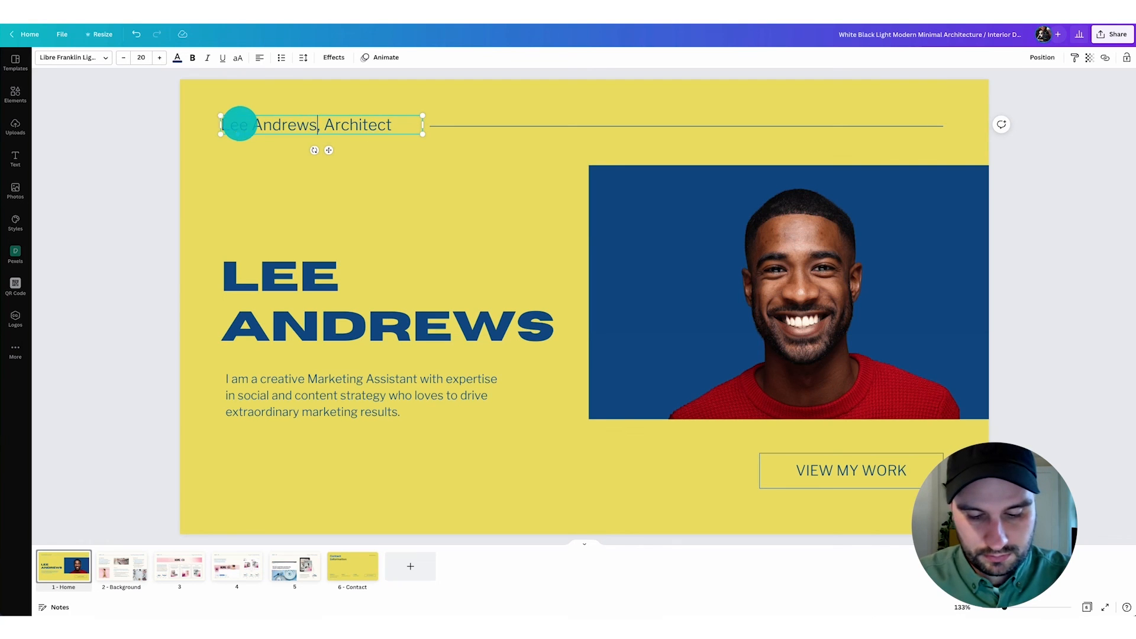
drag(324, 125, 392, 122)
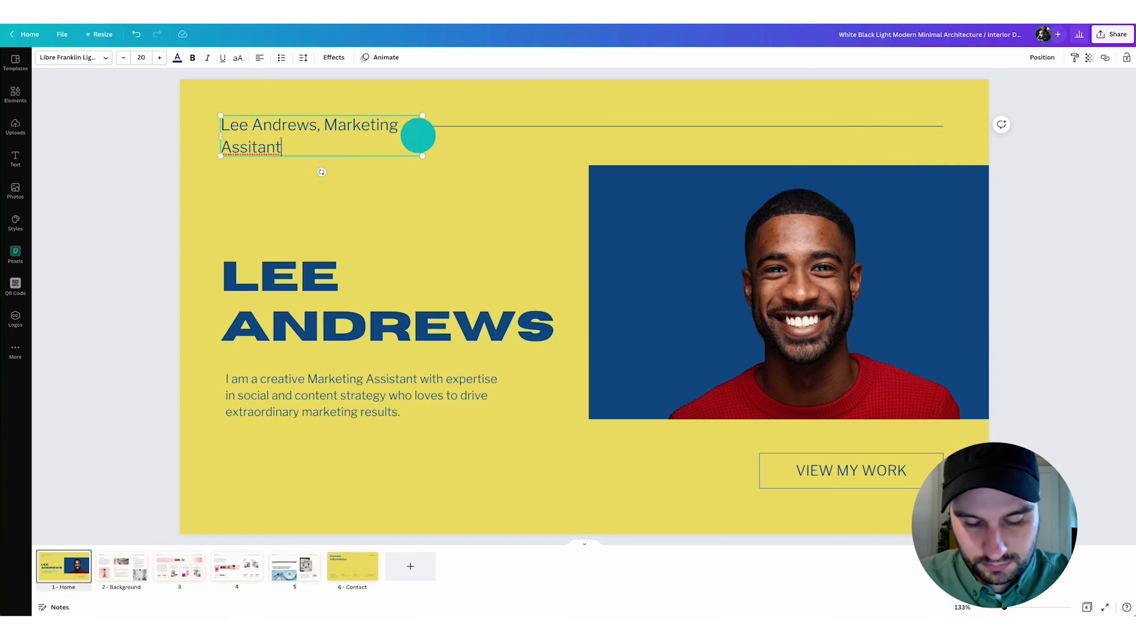
- Fit the header text on one line with "Assistant" spelled correctly, and shorten the divider line to start just after it
drag(420, 135, 469, 132)
right_click(438, 124)
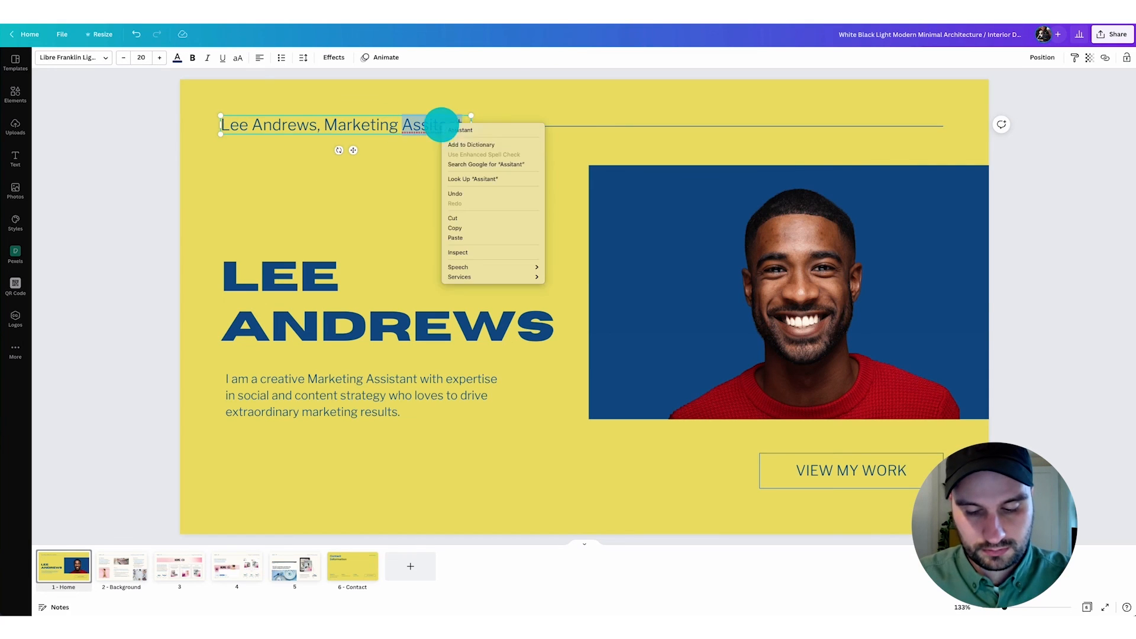
click(478, 128)
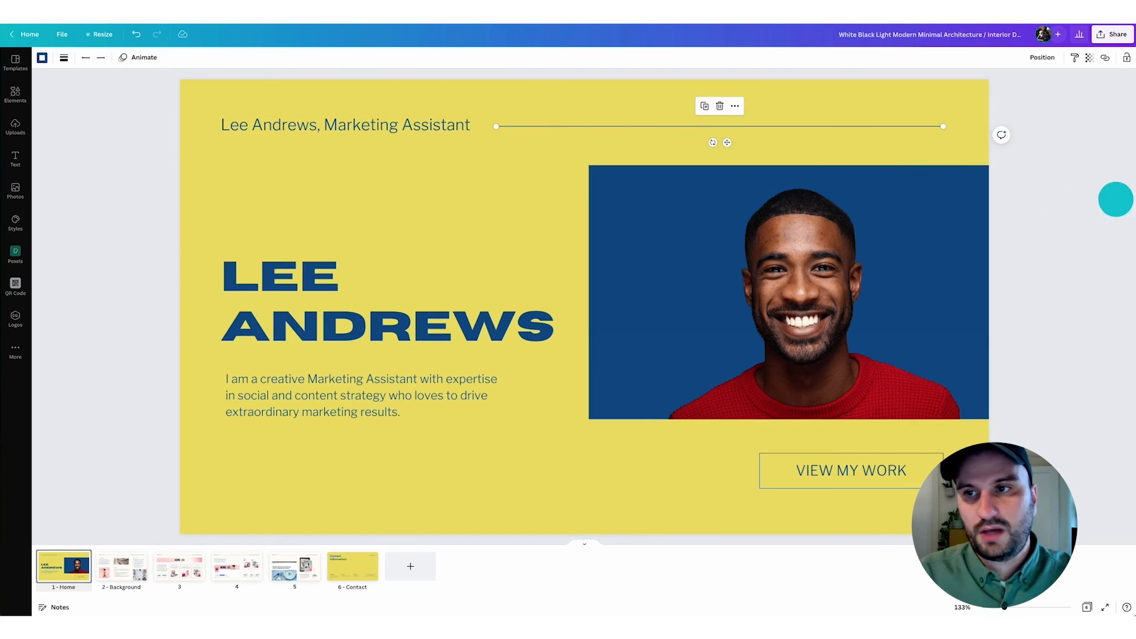
click(1116, 198)
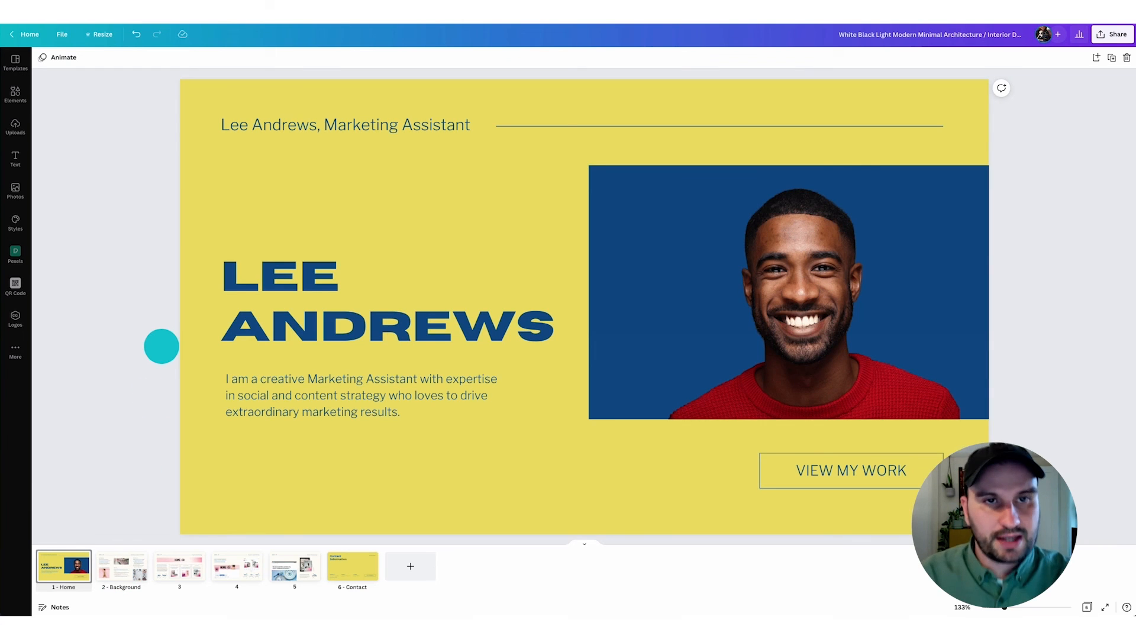
- Review the Home introduction, the Background page and the three Home + Co project pages
click(431, 395)
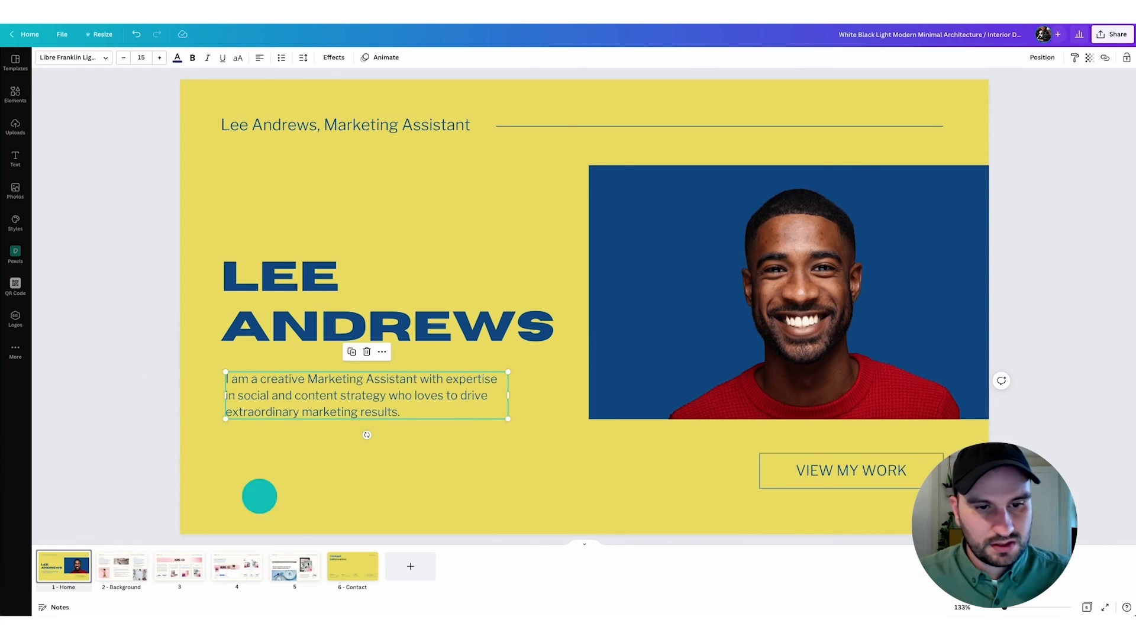
click(123, 568)
click(1118, 352)
click(170, 571)
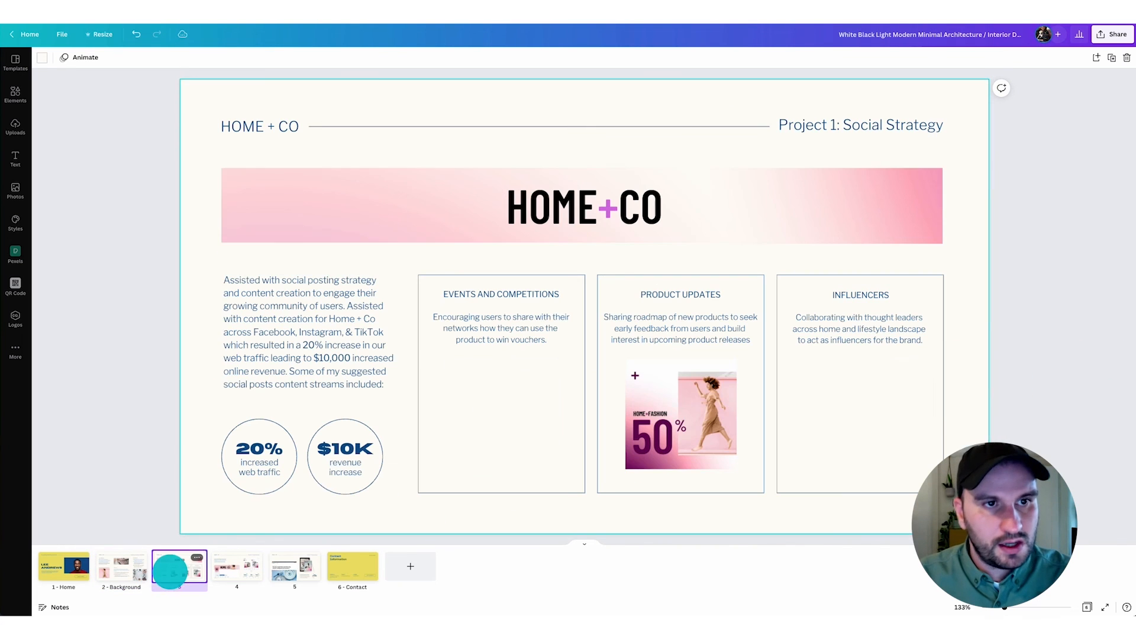
click(868, 131)
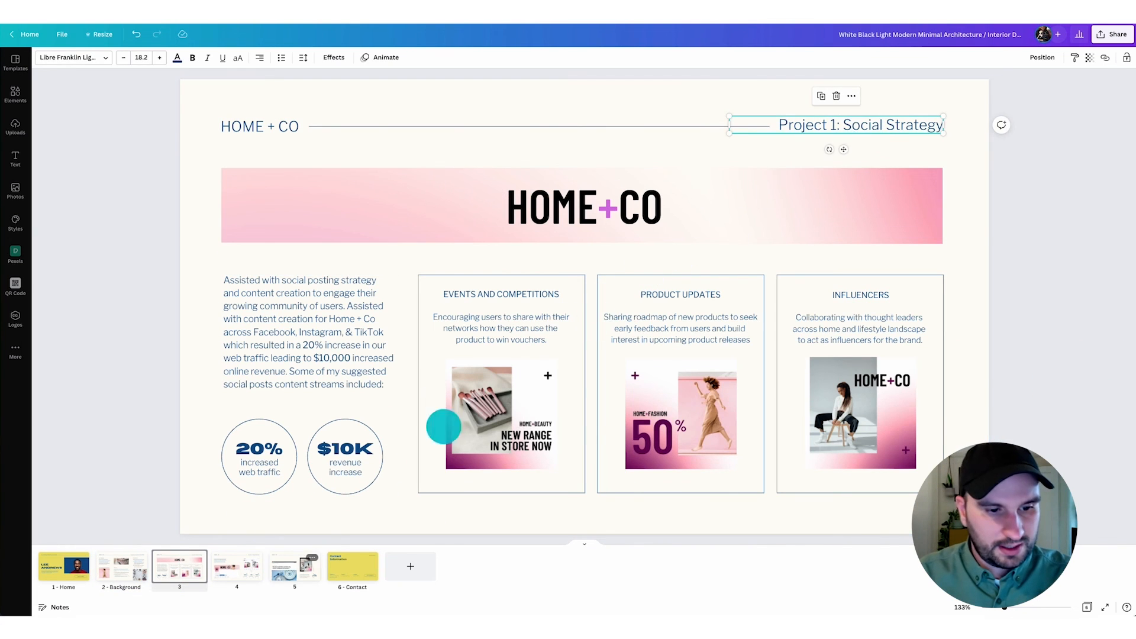
click(244, 565)
click(295, 566)
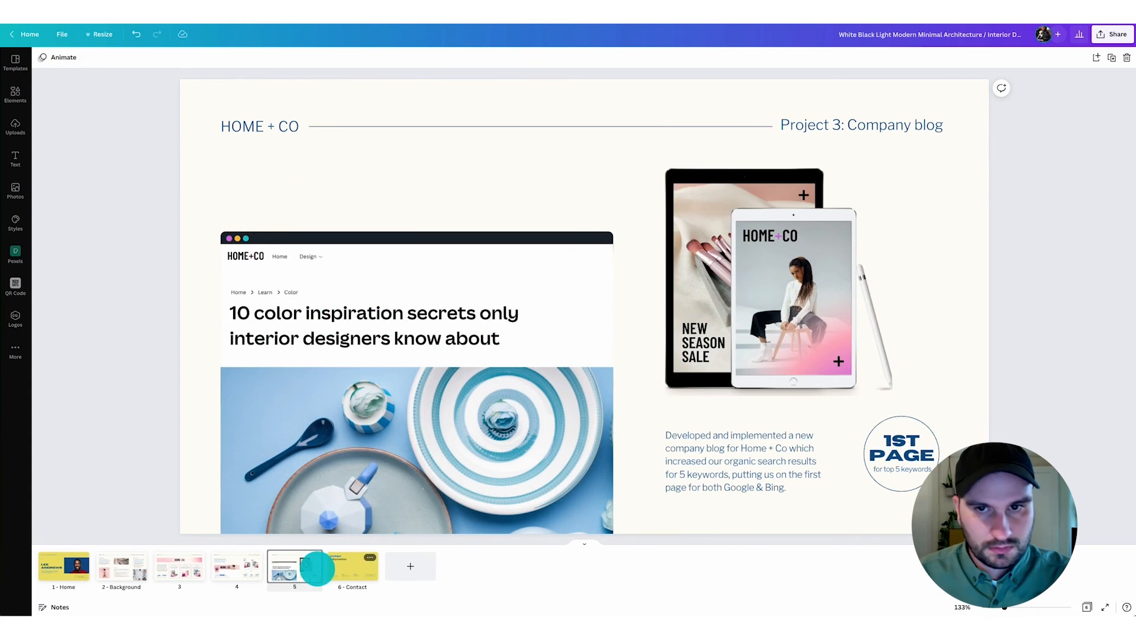
- Replace the placeholder name on the Contact page with the portfolio owner's full name
click(352, 565)
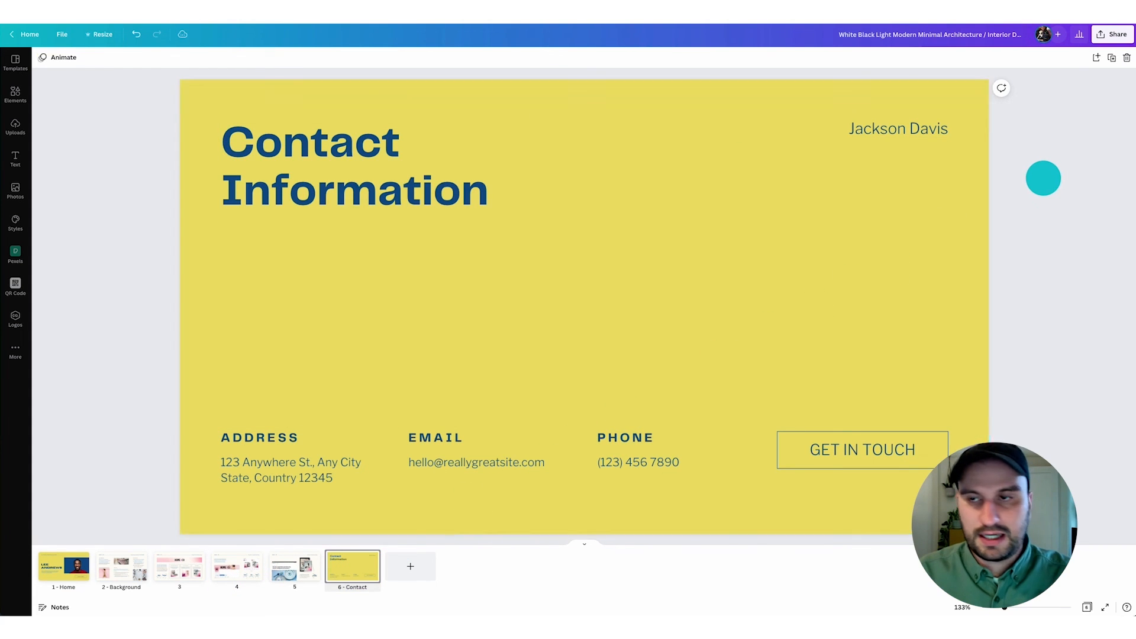
double_click(875, 129)
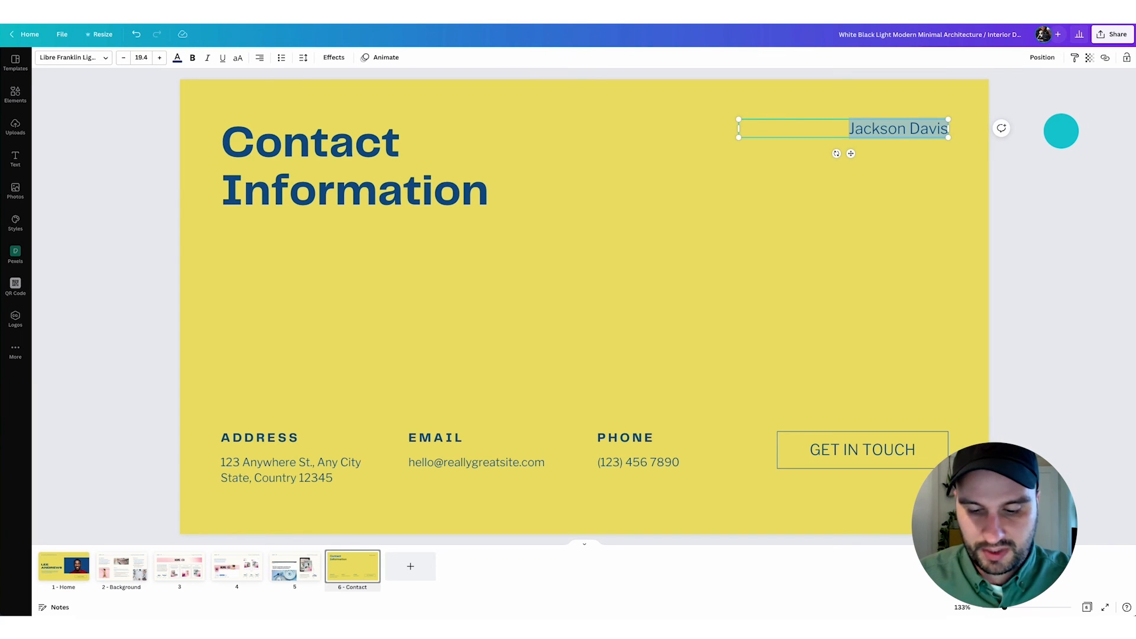
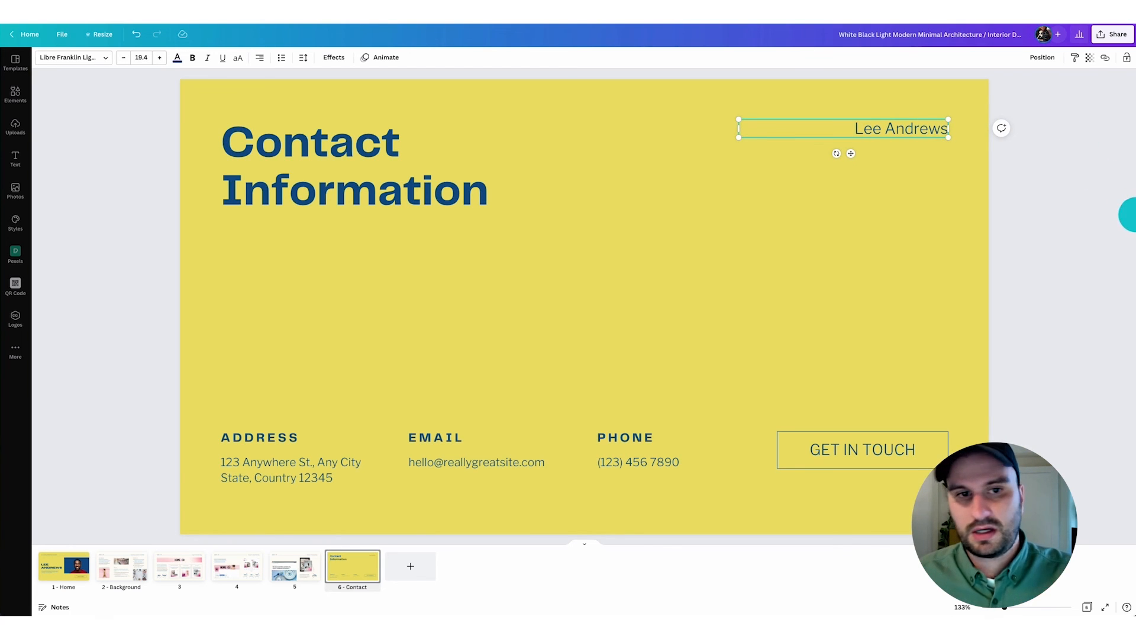
- Replace the "Contact Information" heading with a copy of the Home page's name heading in the same place
click(414, 159)
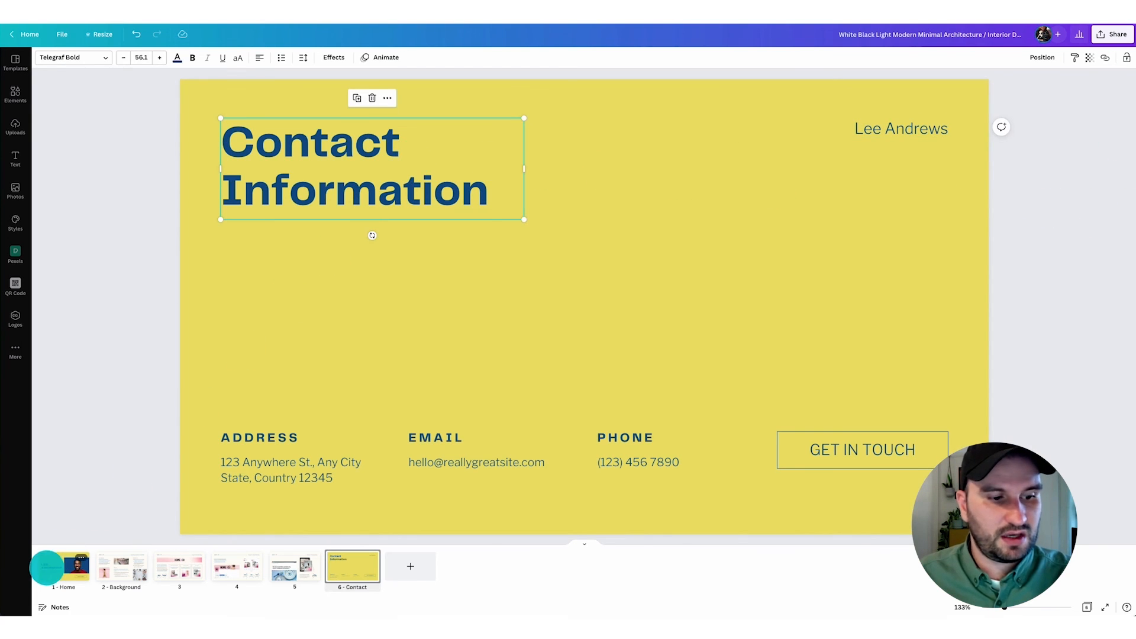
click(50, 565)
click(352, 298)
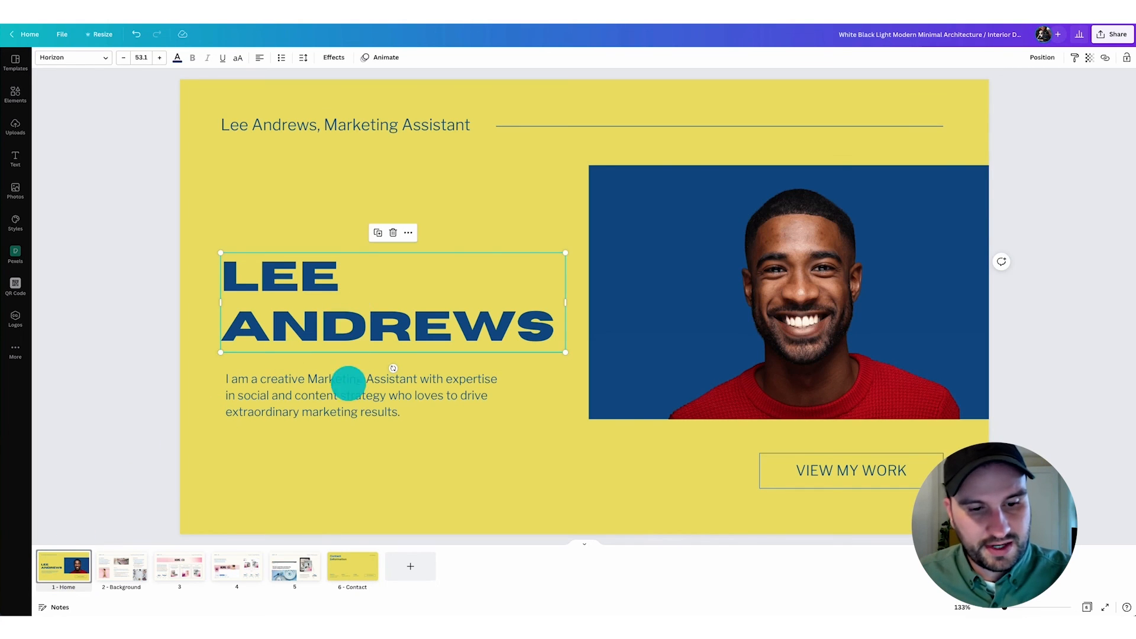
click(341, 562)
click(368, 196)
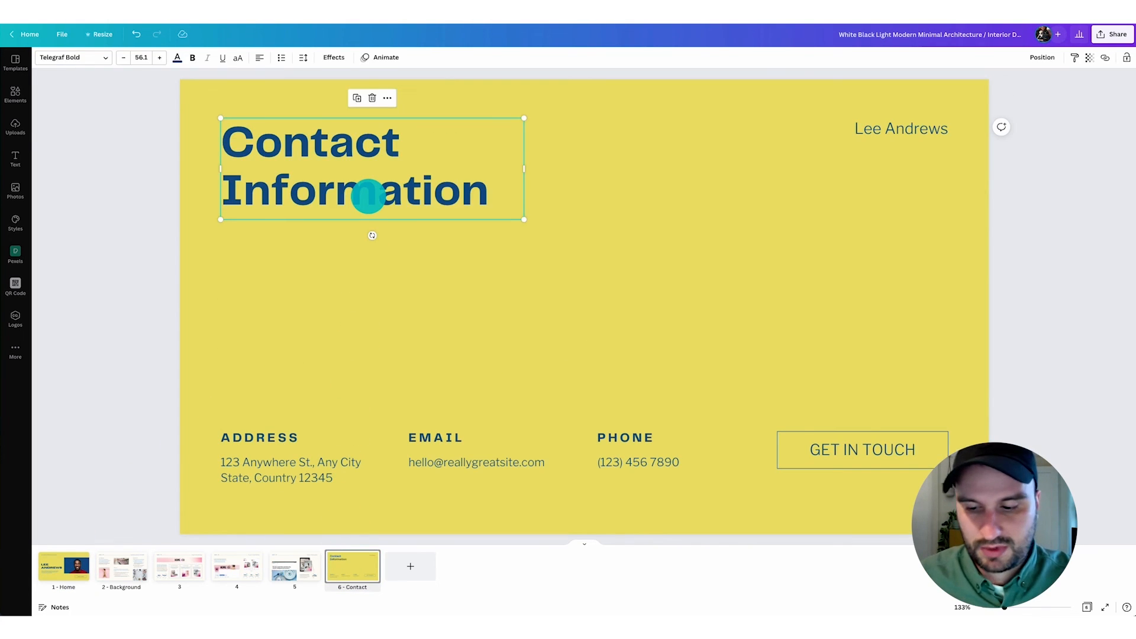
key(Delete)
key(ctrl+v)
drag(465, 333, 467, 221)
- Change the copied heading's text to "CONTACT INFO" on two lines
double_click(345, 190)
text(CONTACT)
key(Return)
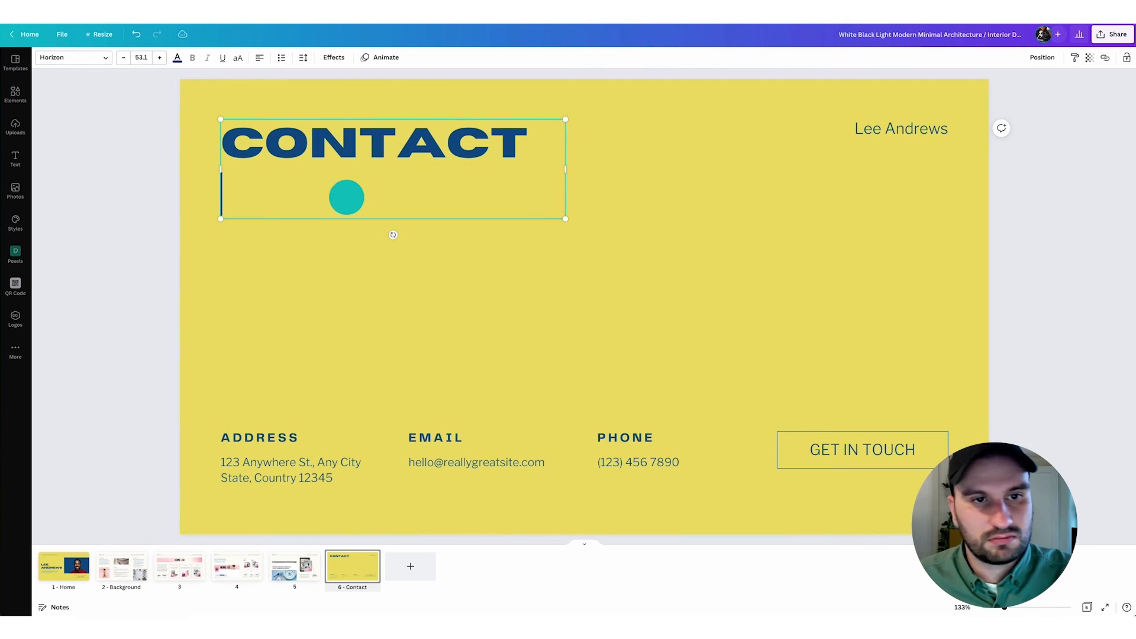
text(INFO)
click(567, 303)
- Change the font of the ADDRESS, EMAIL and PHONE labels to Horizon to match the heading
click(321, 433)
shift+click(456, 434)
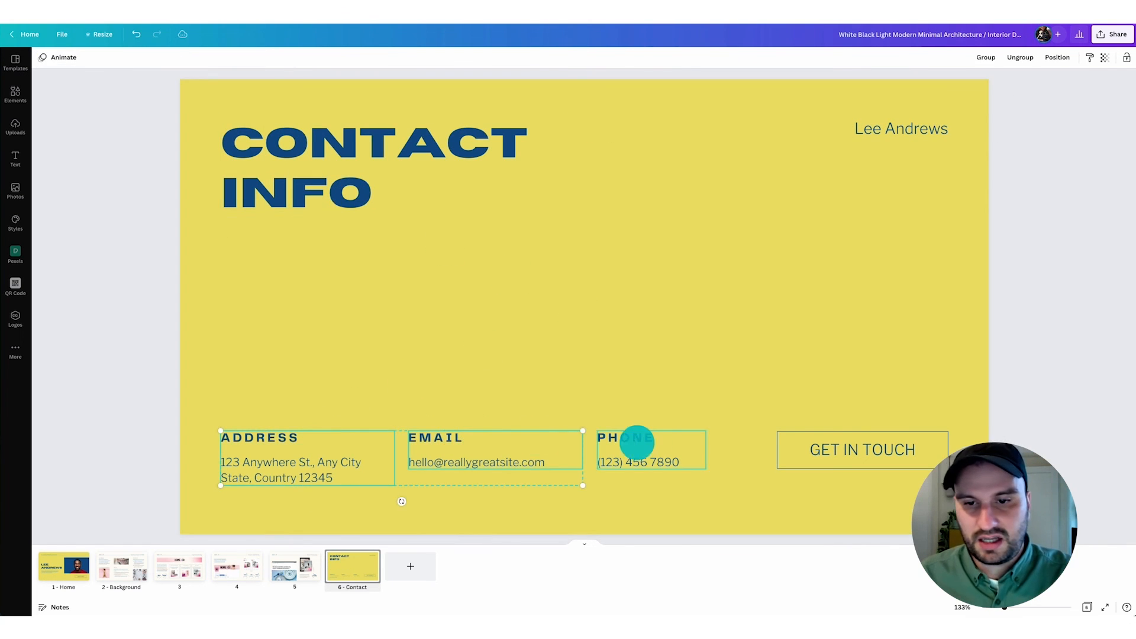
shift+click(636, 441)
drag(247, 405, 656, 440)
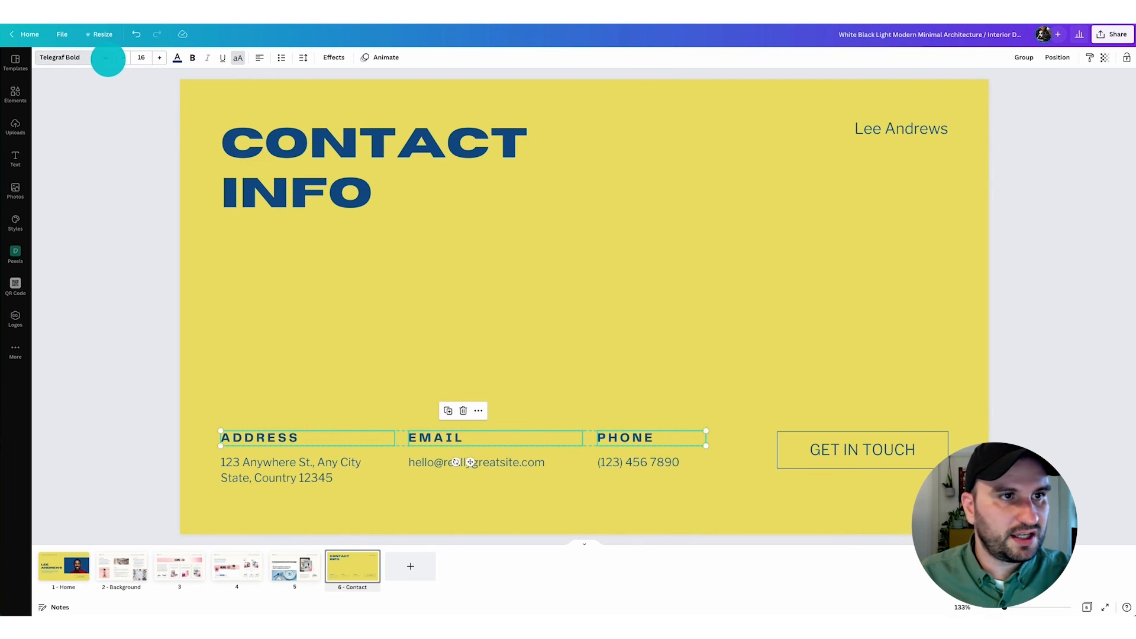
click(110, 58)
click(70, 101)
click(95, 136)
click(682, 340)
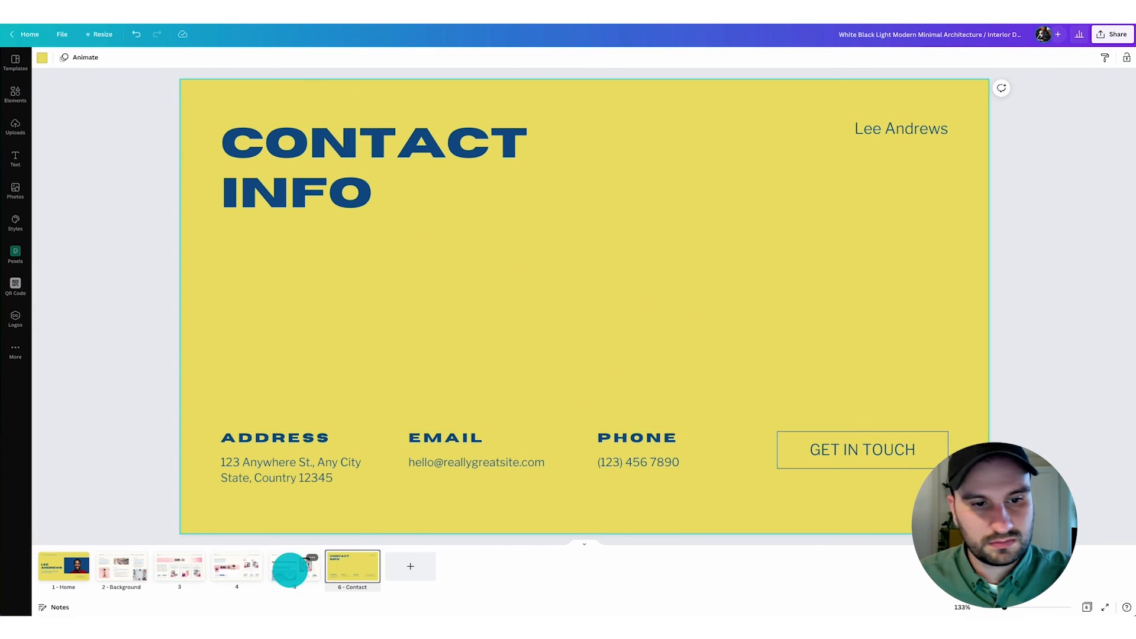
- Copy the divider line from page 5 onto the Contact page above the contact details and stretch it across the content width
click(295, 565)
click(408, 126)
key(ctrl+c)
click(353, 567)
key(ctrl+v)
drag(657, 130, 569, 394)
drag(684, 395, 949, 391)
click(738, 385)
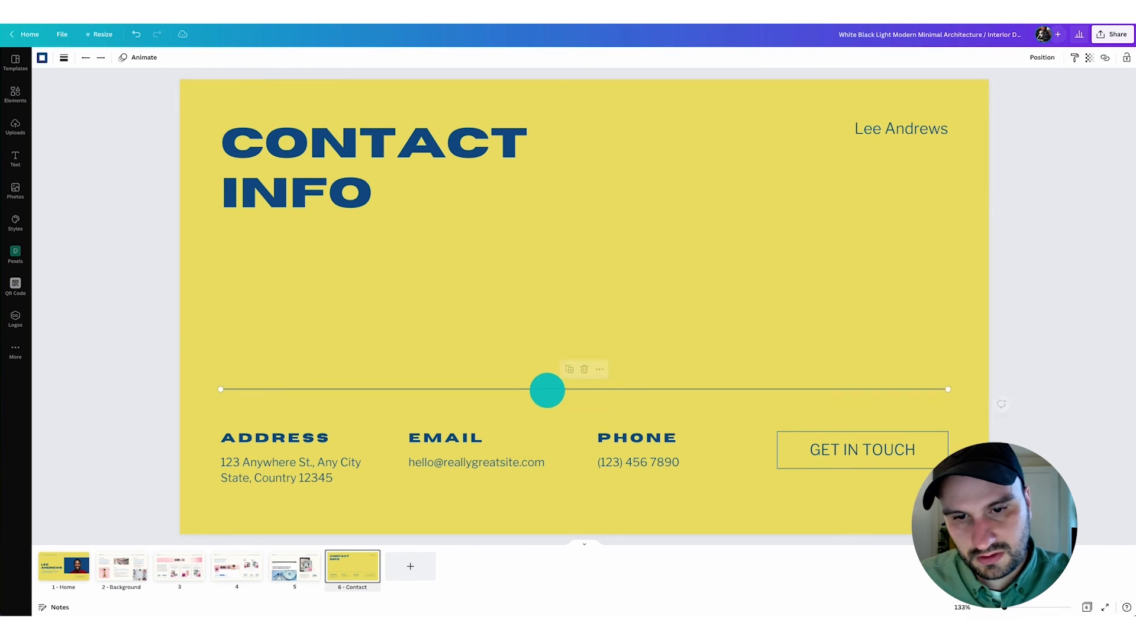